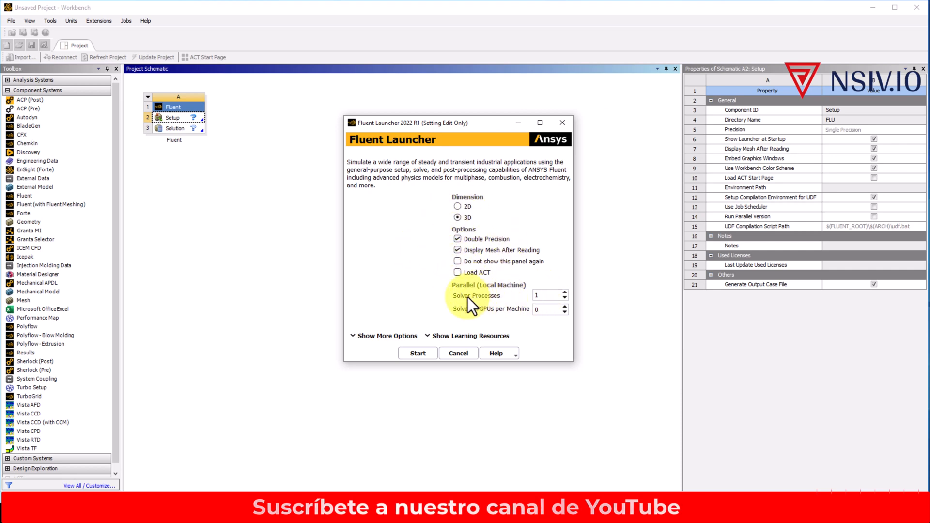
Step: Start the Fluent solver in 3D double precision with 4 solver processes
double_click(546, 294)
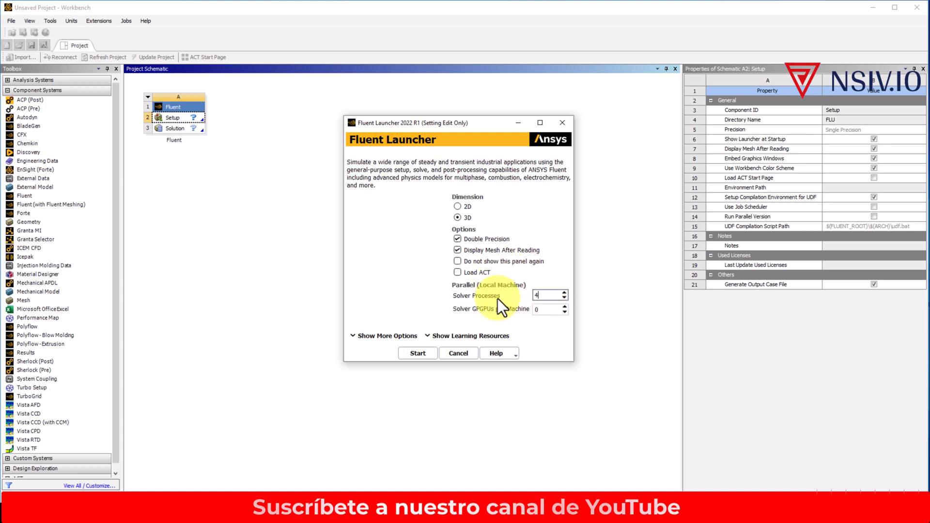
click(418, 353)
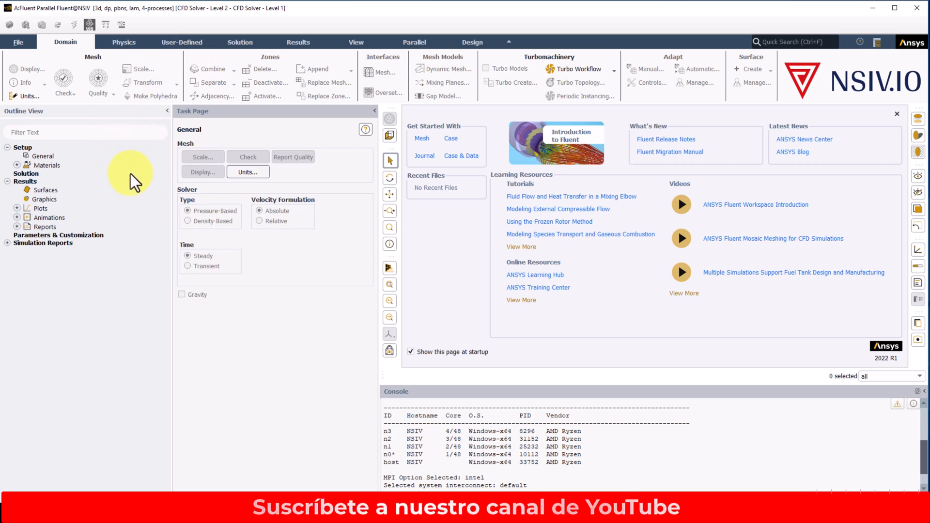
Step: Import the mesh file NSIV_MedioPoroso.msh from the Desktop folder, listing all mesh file types
click(19, 43)
mouse_move(36, 144)
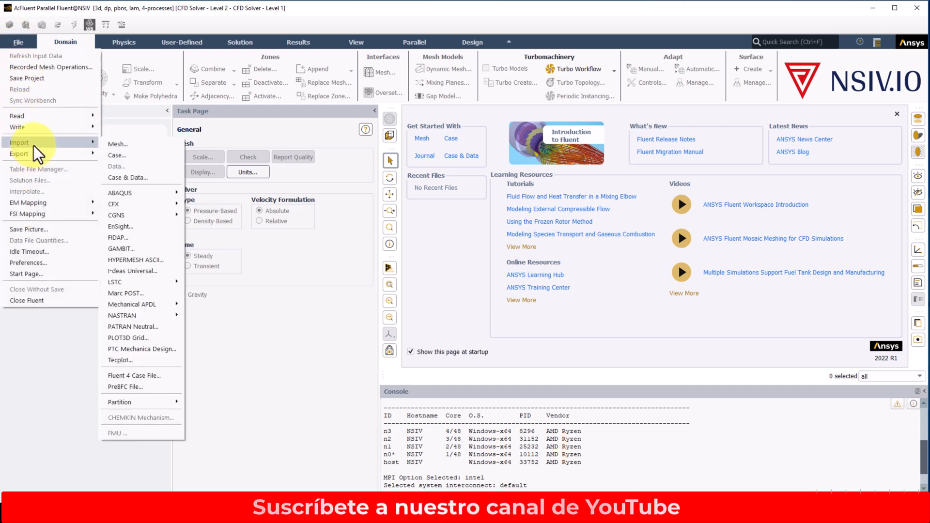
click(123, 144)
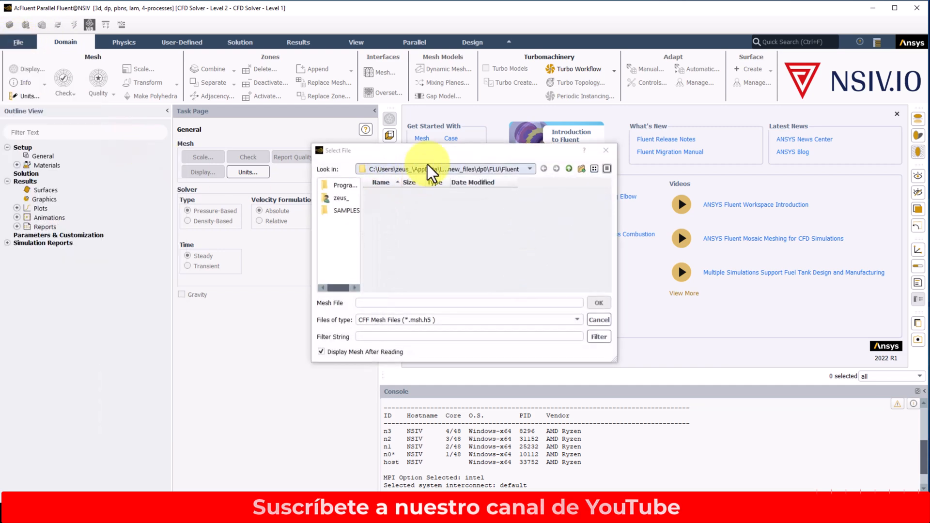
click(238, 189)
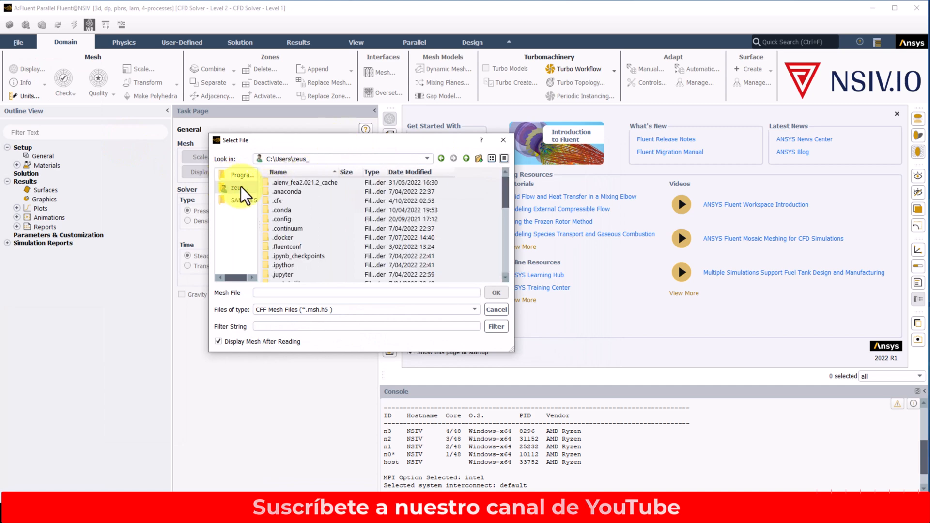
scroll(317, 226, down, 3)
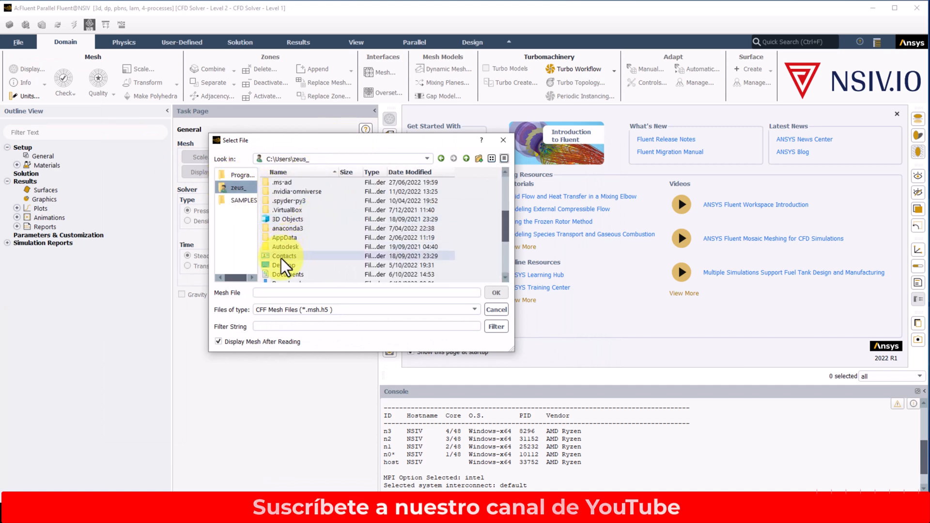
double_click(293, 265)
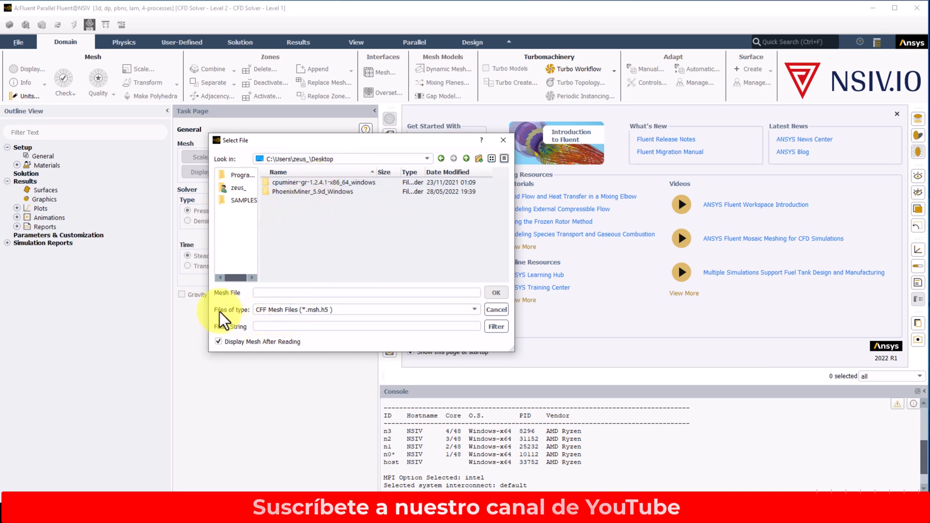
click(284, 310)
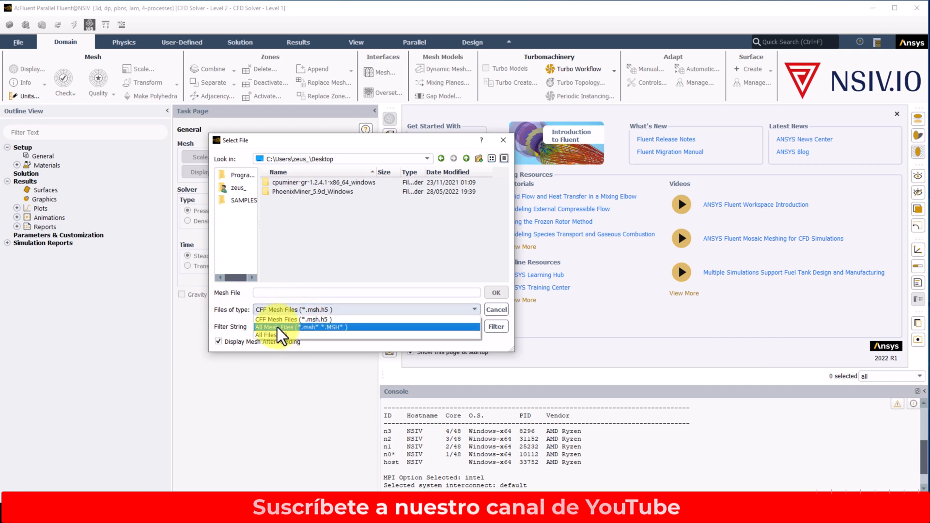
click(313, 328)
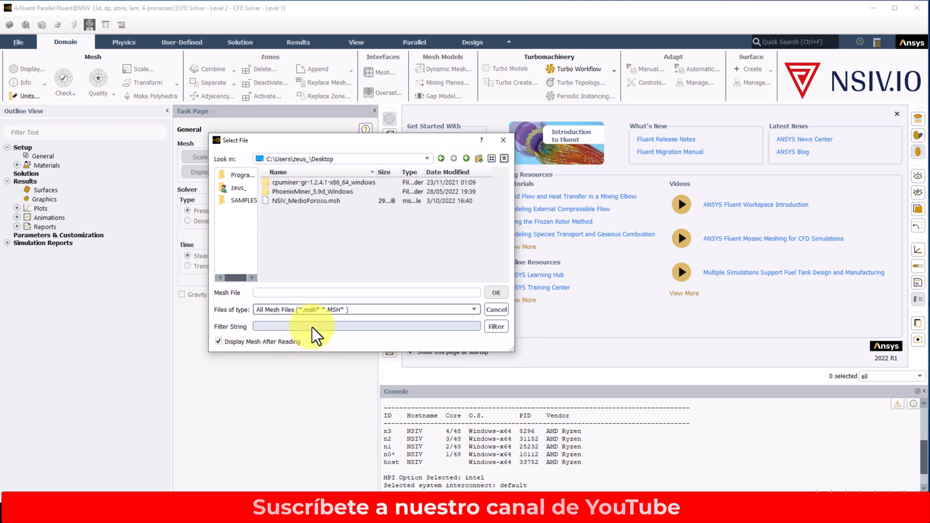
click(296, 201)
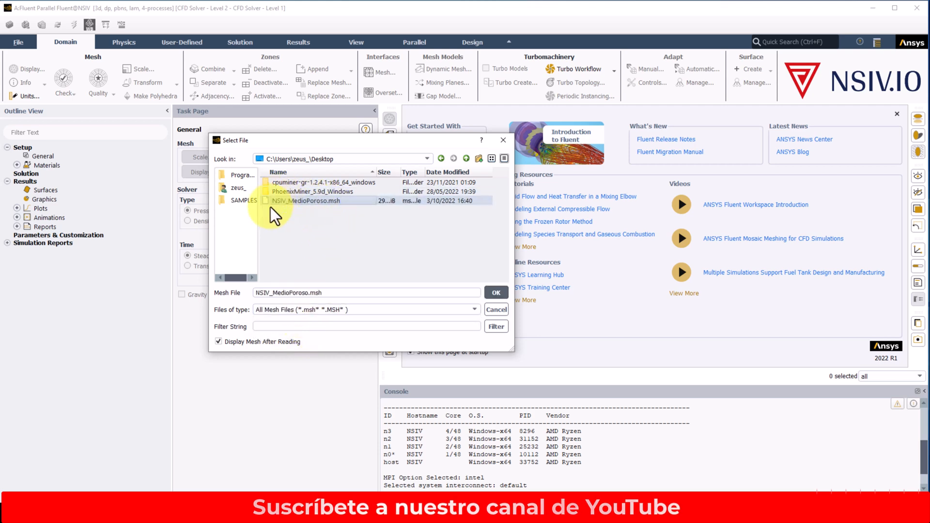
click(496, 293)
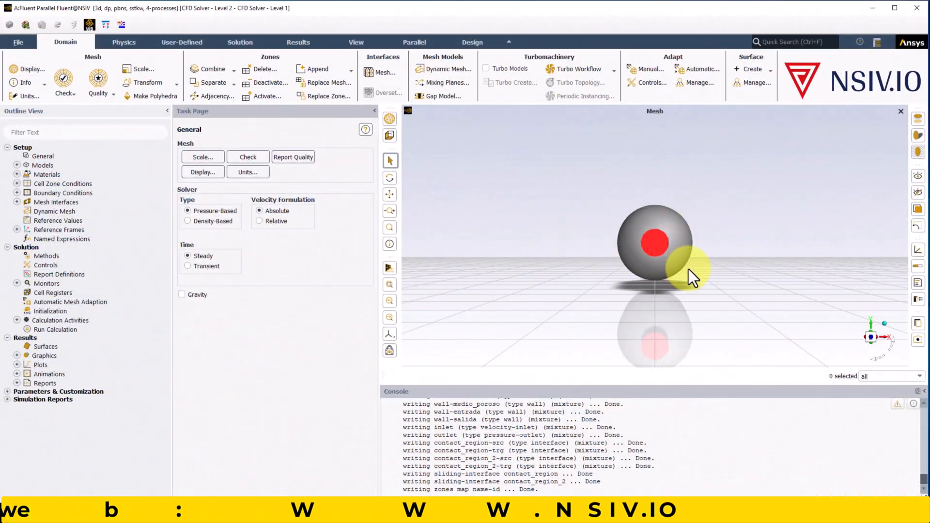
Step: Check the imported mesh and report its quality
drag(719, 277, 649, 307)
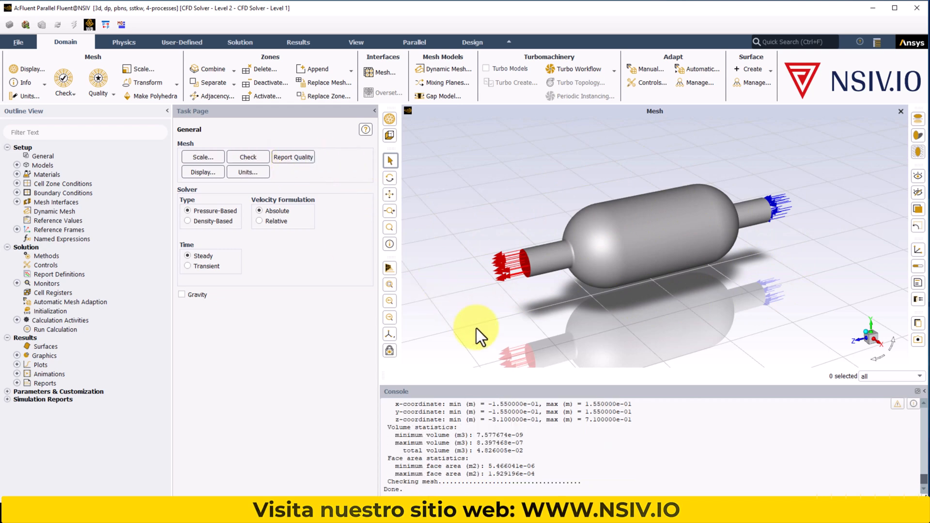
click(296, 157)
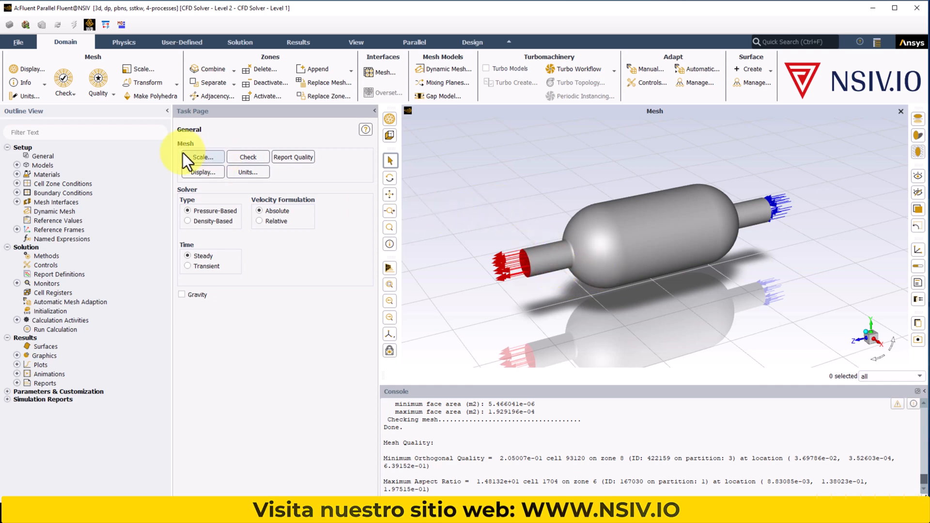
Step: Set the viscous model to k-epsilon (2 eqn), Standard, with Standard Wall Functions
double_click(43, 168)
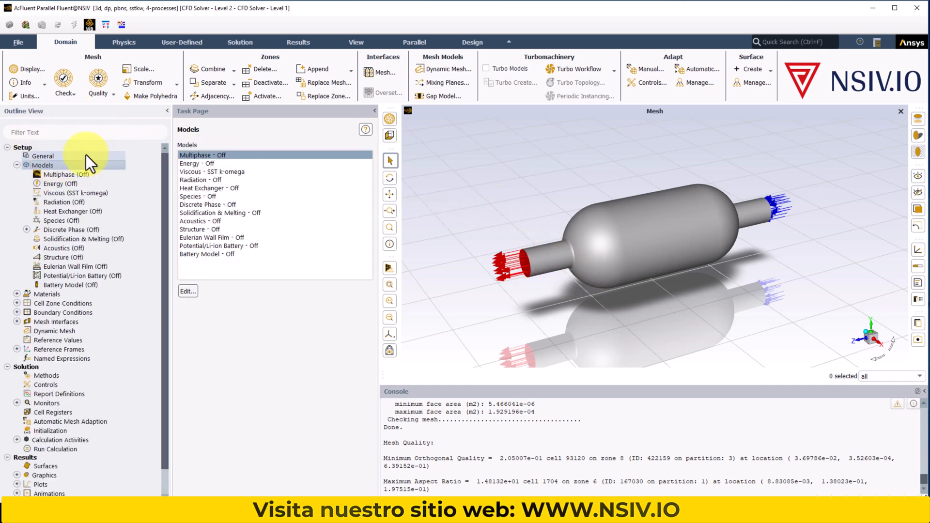
double_click(63, 193)
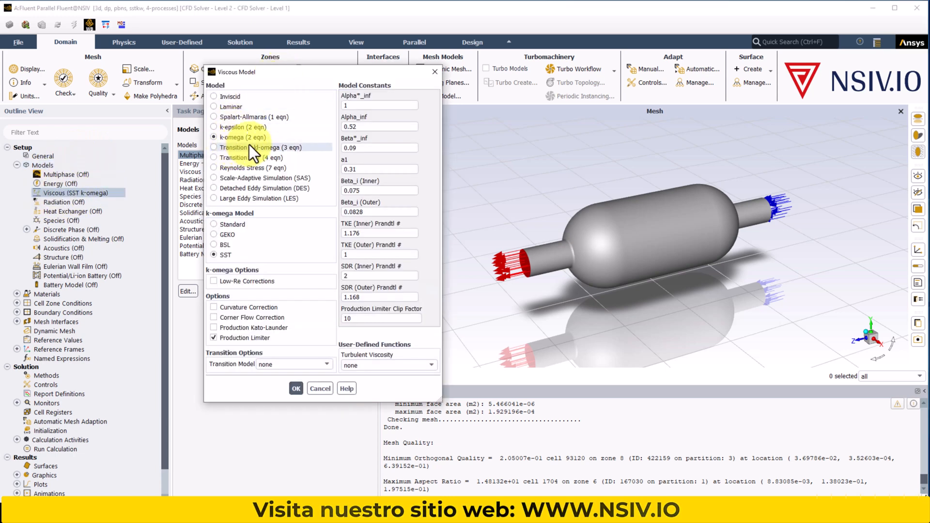
drag(287, 74, 295, 86)
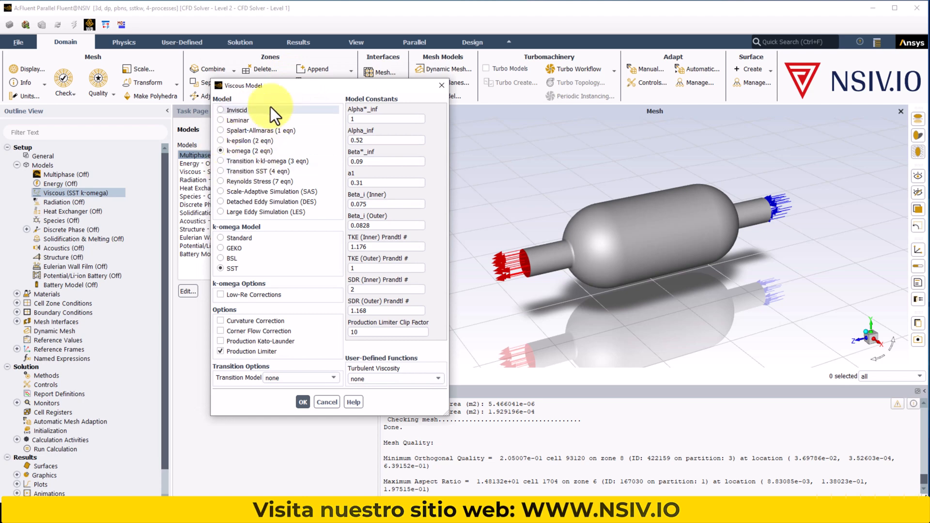
click(240, 140)
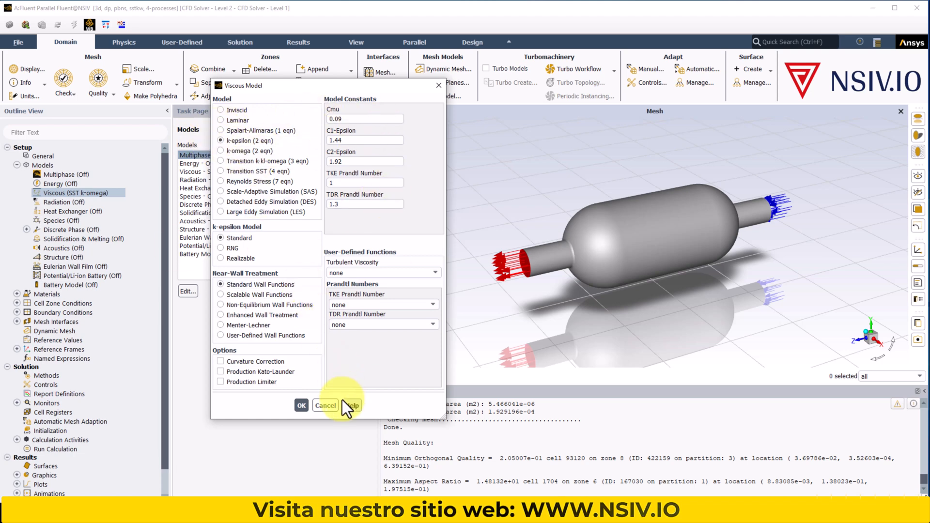
click(306, 406)
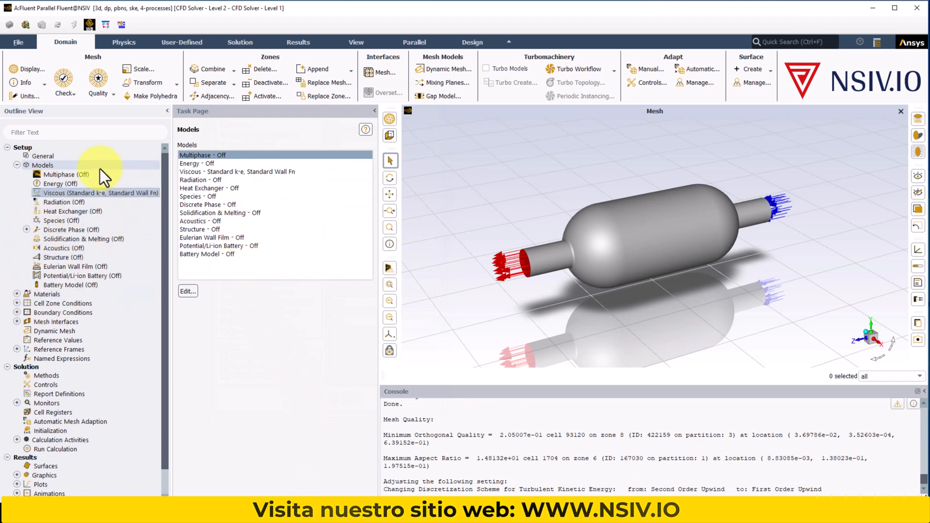
click(18, 165)
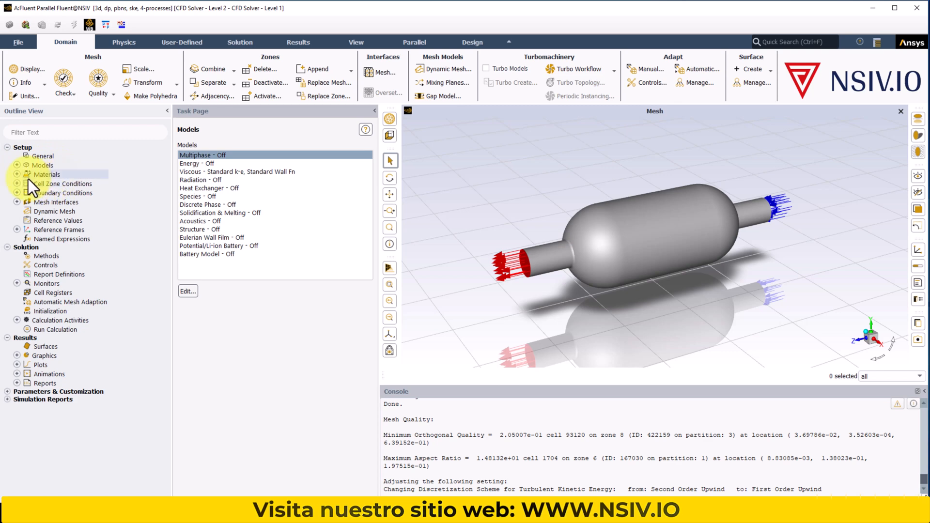
Step: Add water-liquid (h2o<l>) to the fluid materials by copying it from the Fluent database
double_click(48, 174)
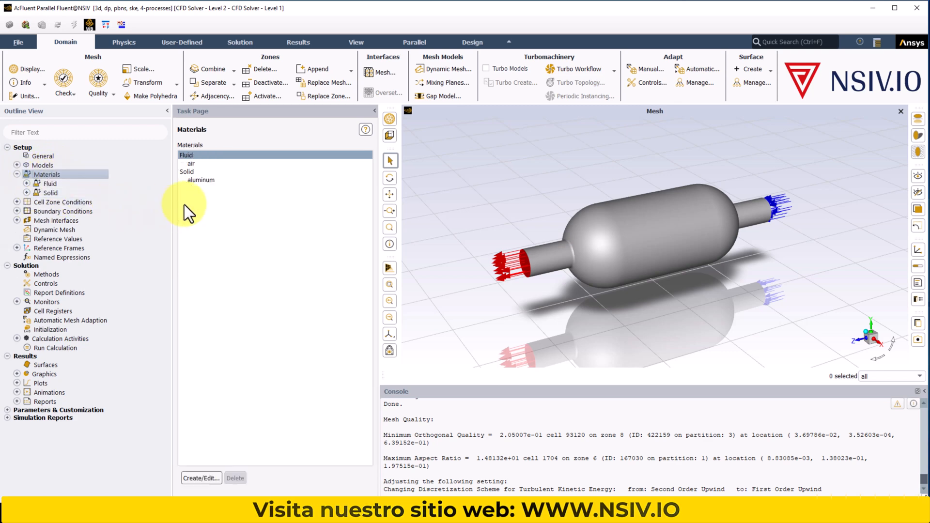
click(217, 158)
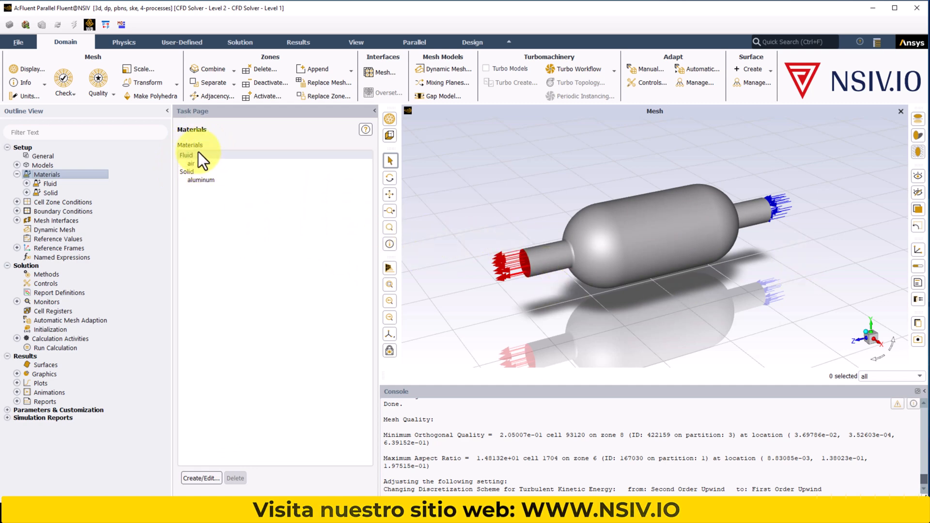
click(201, 480)
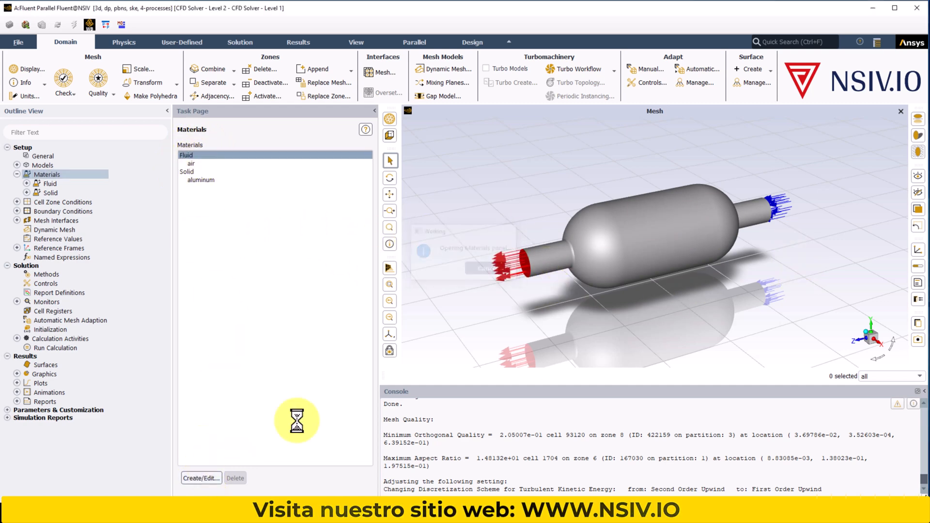
drag(524, 230, 272, 146)
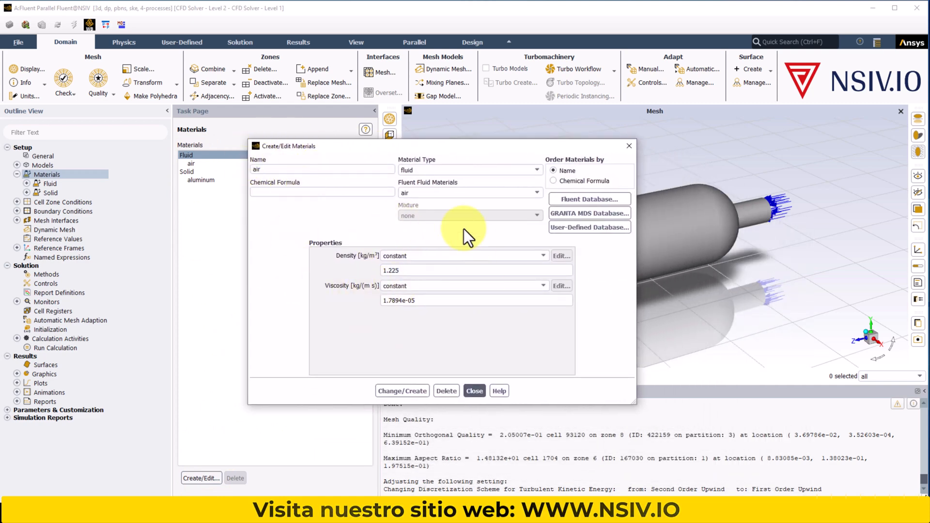
click(591, 199)
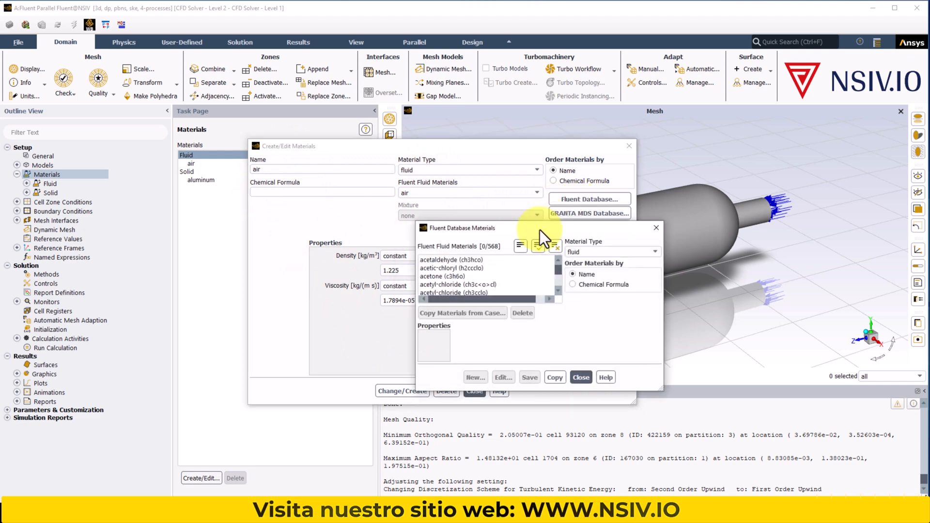
drag(540, 230, 482, 172)
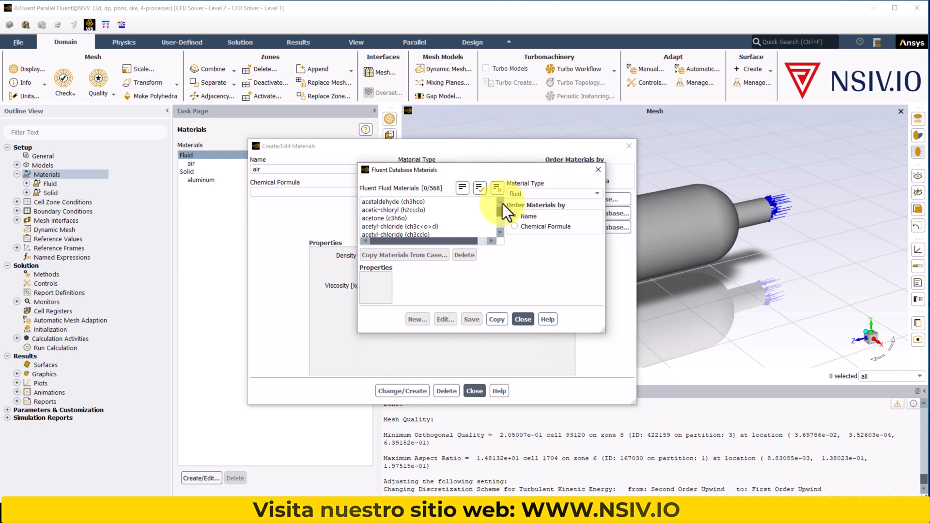
drag(500, 211, 495, 236)
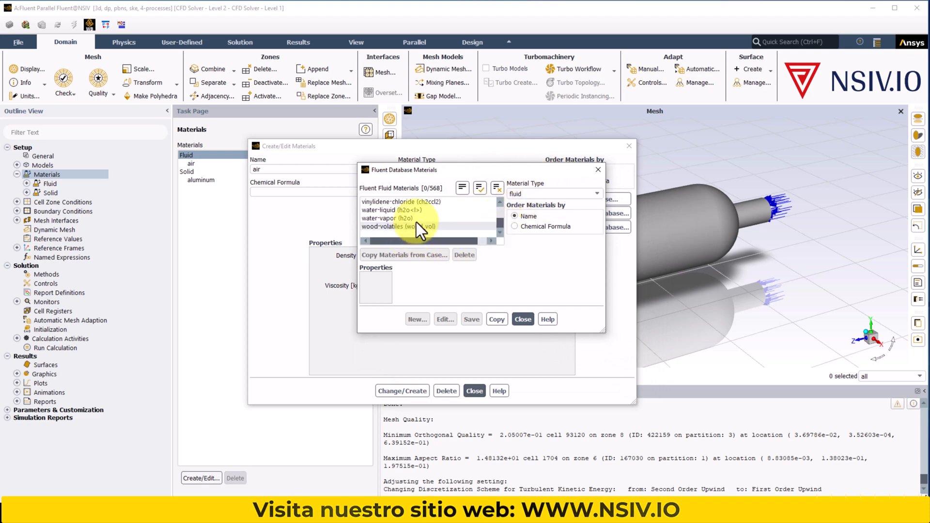
click(382, 212)
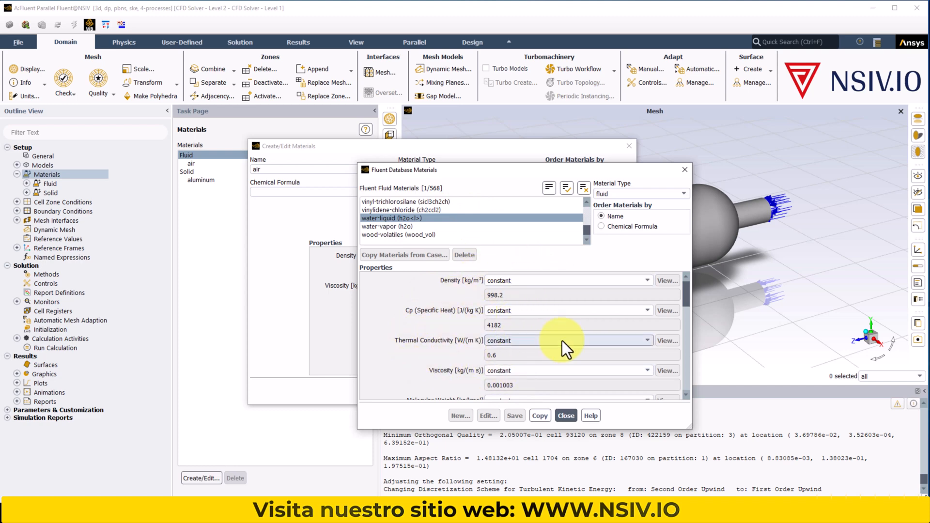
click(539, 414)
click(564, 416)
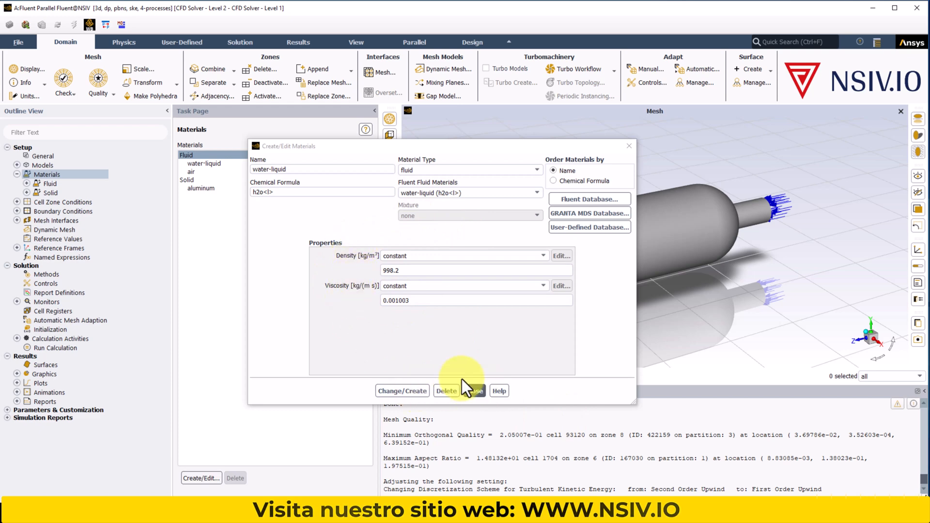
click(475, 391)
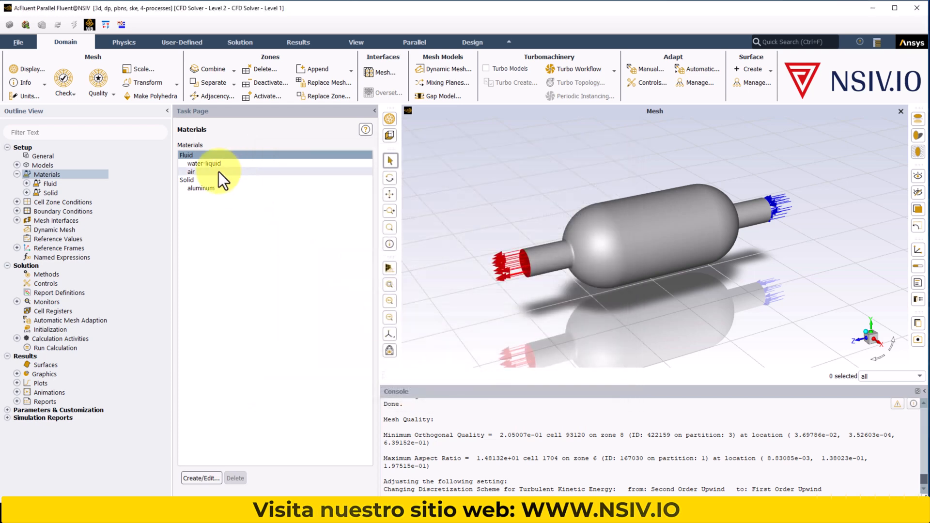
click(206, 163)
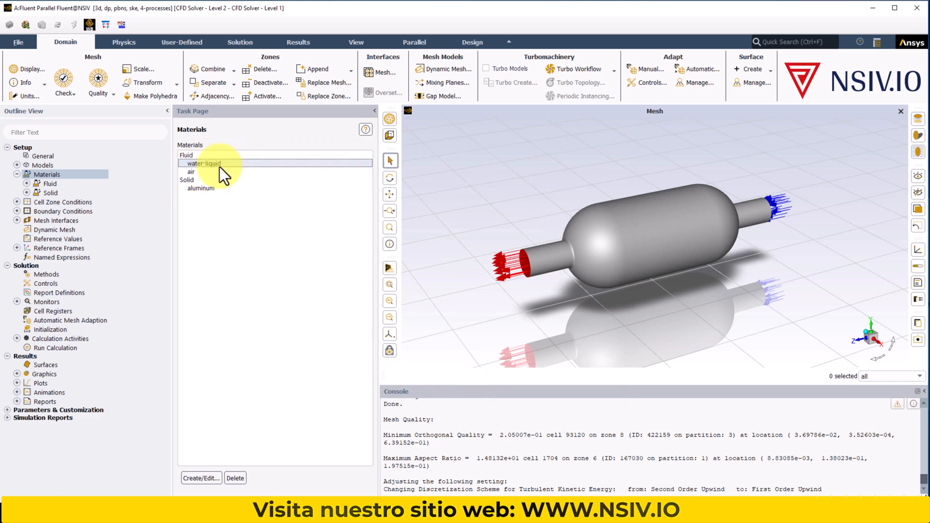
click(16, 173)
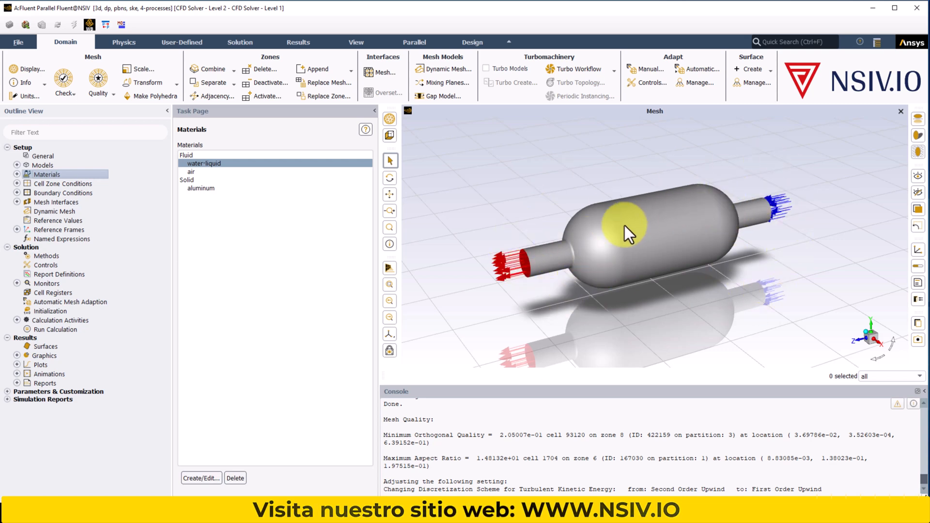
Step: Assign water-liquid as the material of the entrada cell zone
double_click(71, 183)
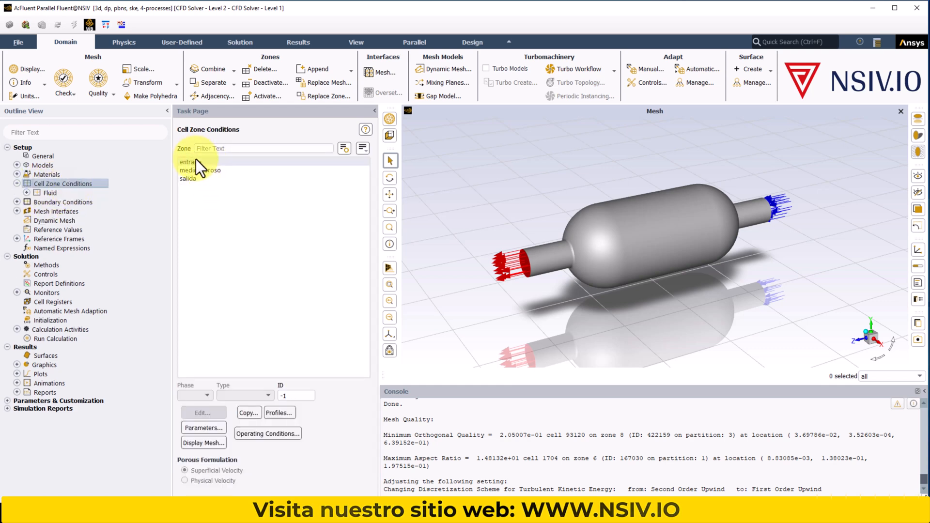
click(197, 161)
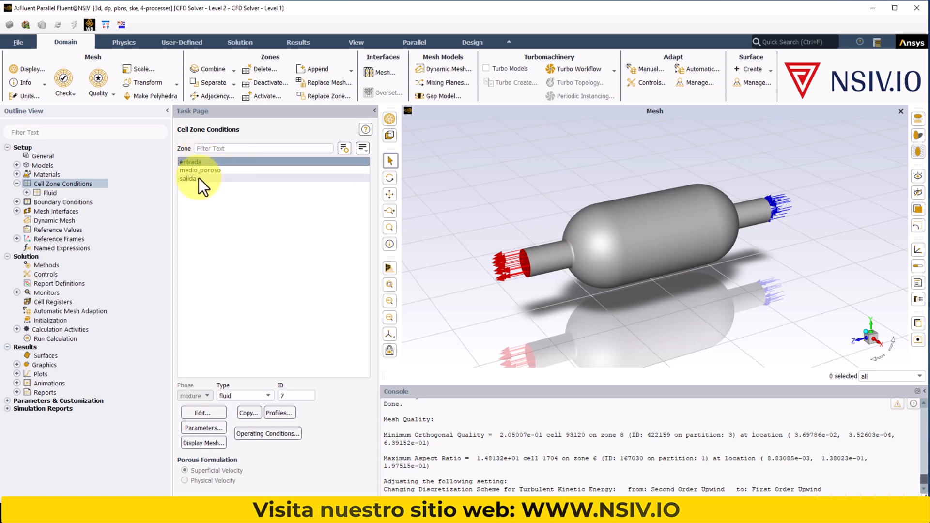
click(198, 178)
click(200, 163)
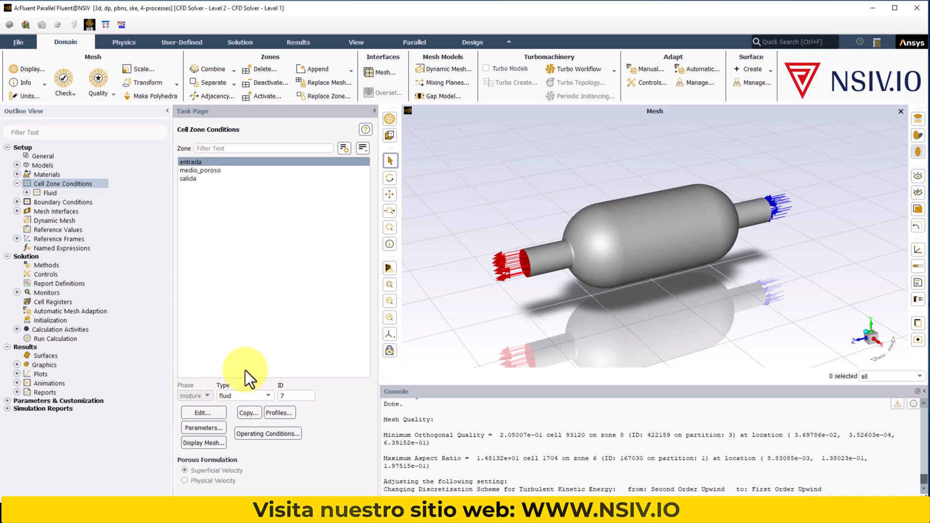
click(202, 412)
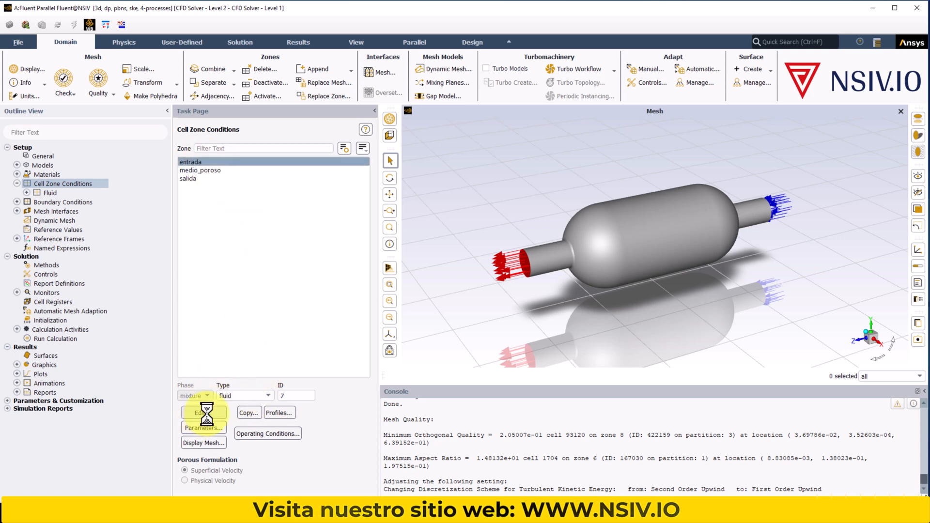
drag(544, 225, 493, 119)
click(438, 161)
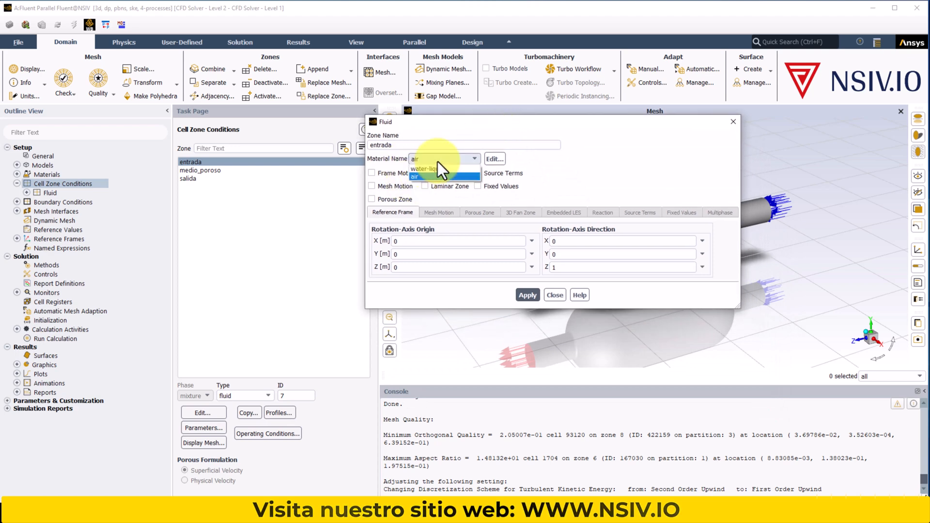
click(435, 171)
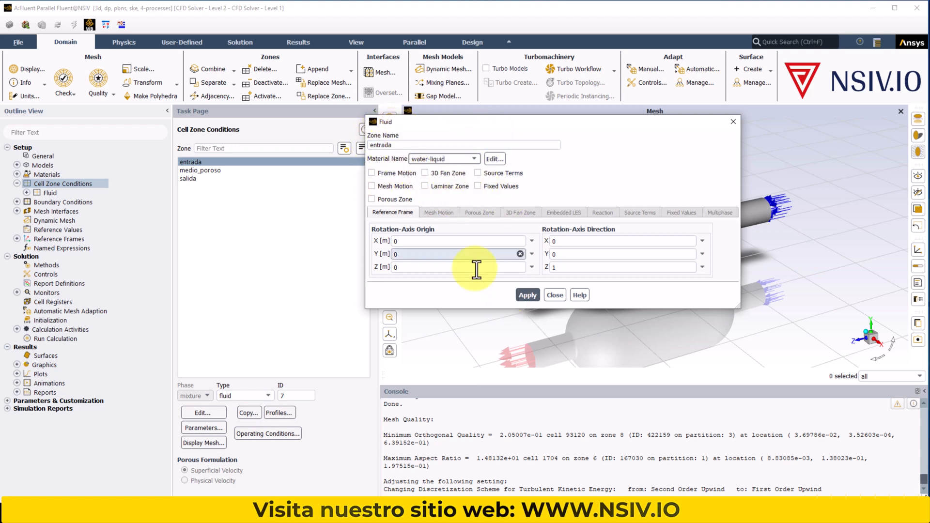
click(529, 295)
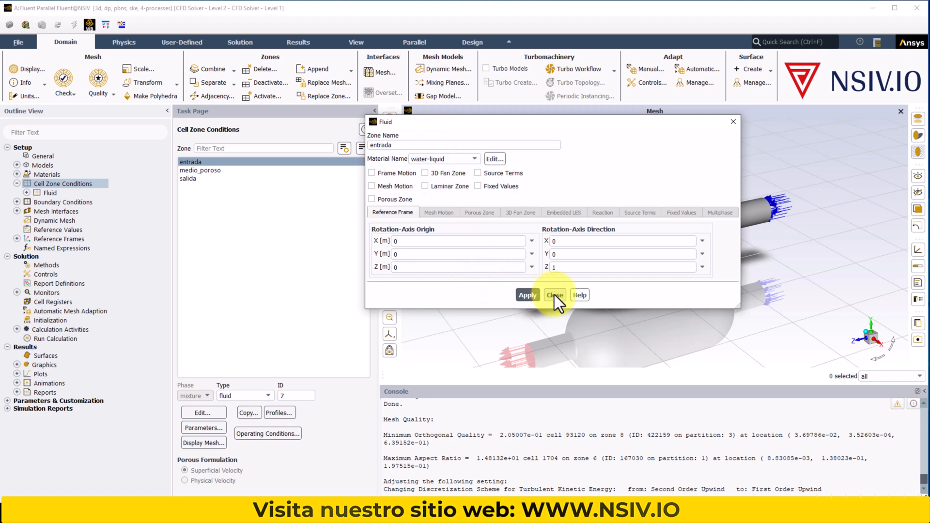
click(554, 294)
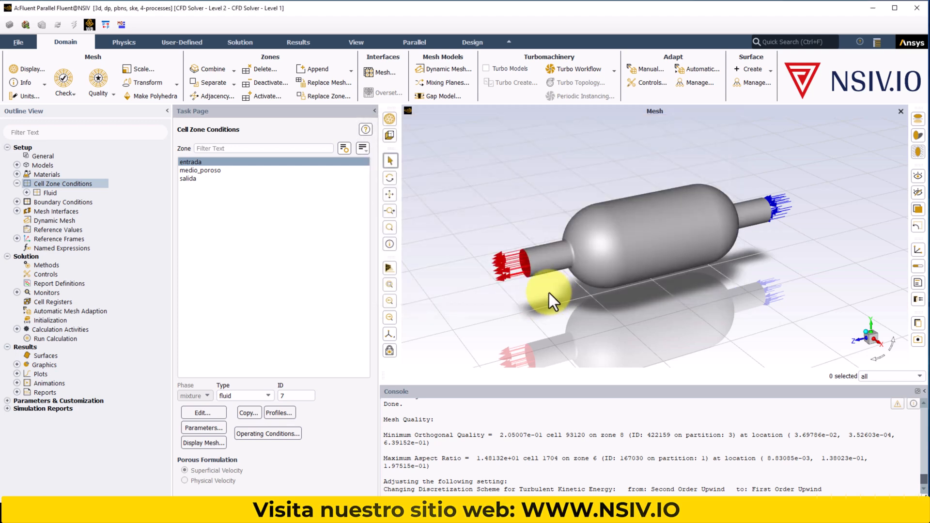
Step: Assign water-liquid as the material of the salida cell zone
click(192, 178)
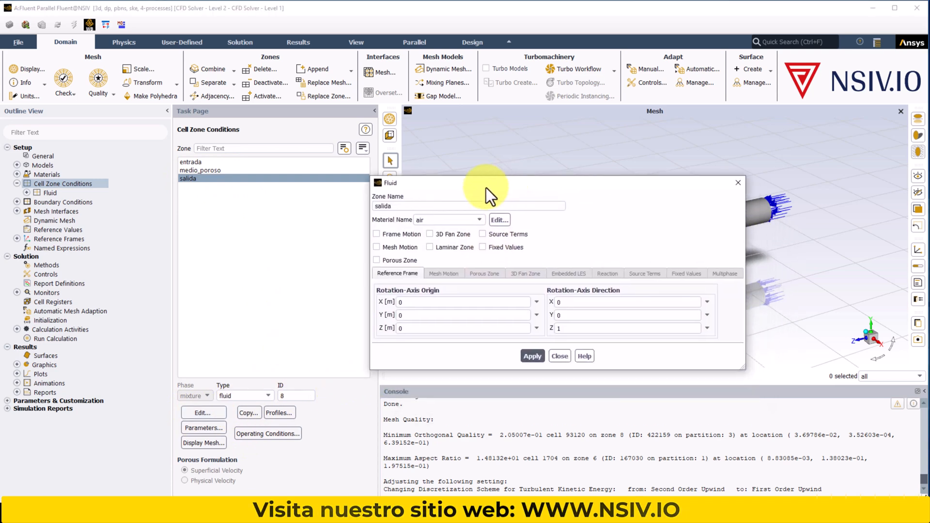
click(470, 221)
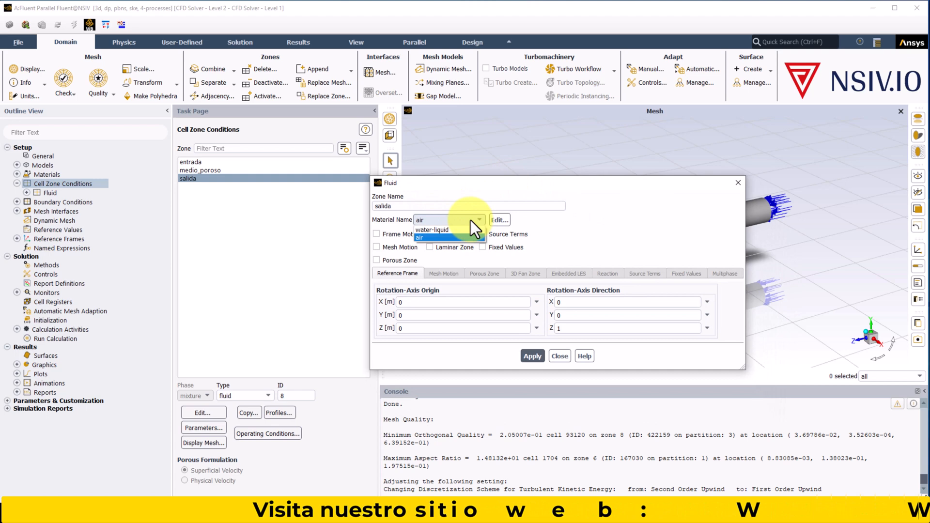
click(436, 230)
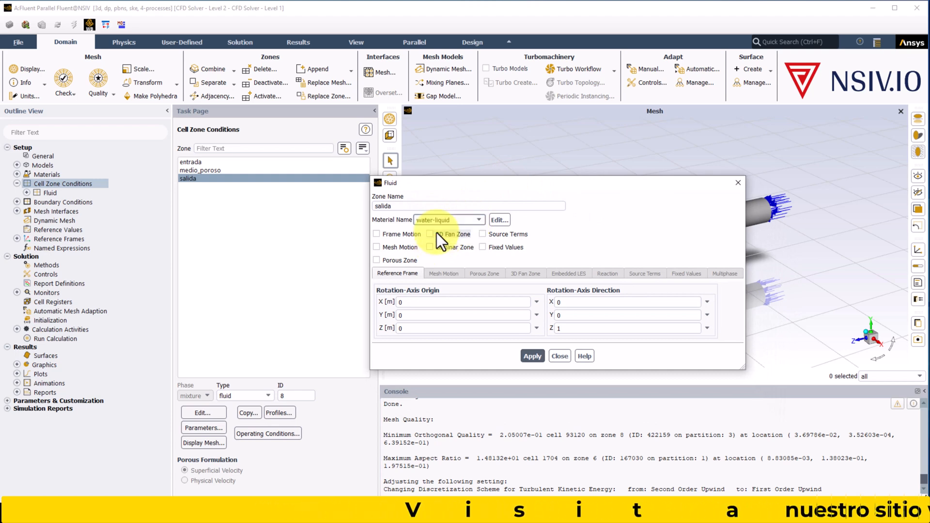
click(528, 353)
click(562, 356)
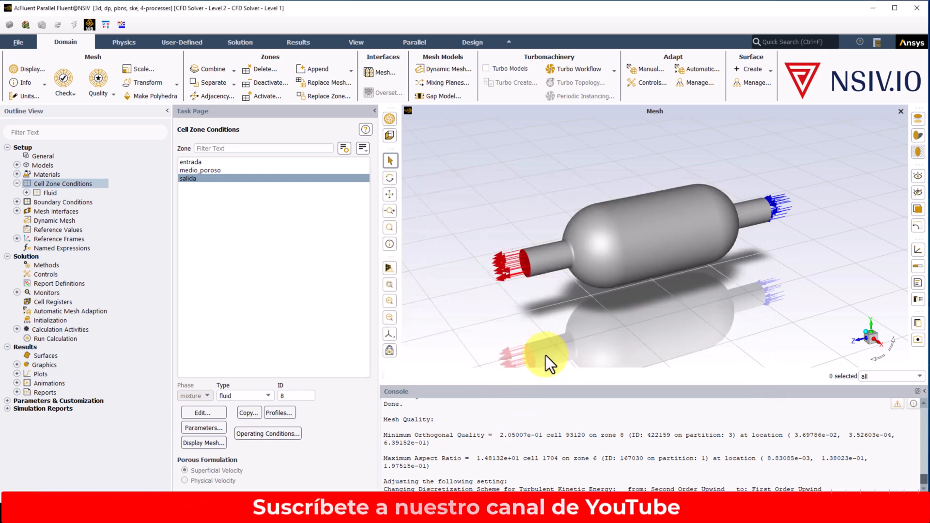
Step: Set the medio_poroso cell zone's material to water-liquid, keeping its zone settings open
click(208, 171)
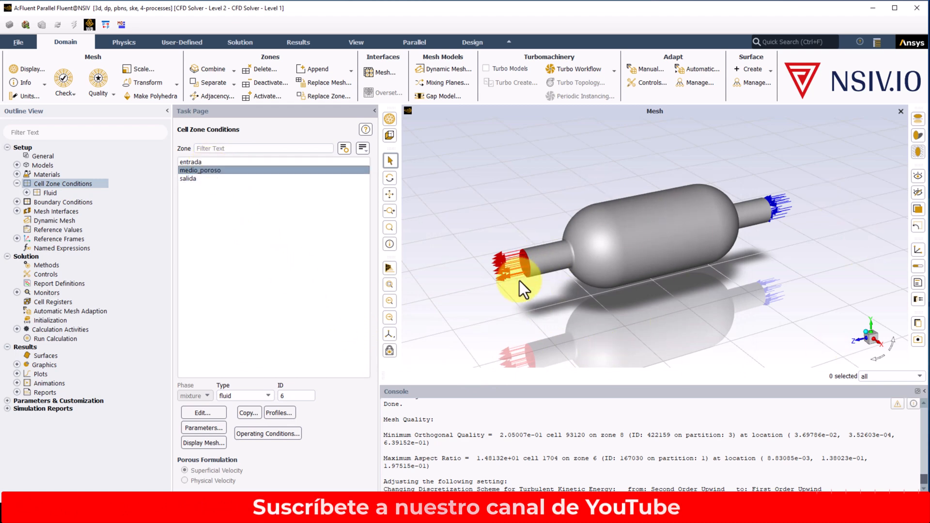
drag(462, 309, 913, 309)
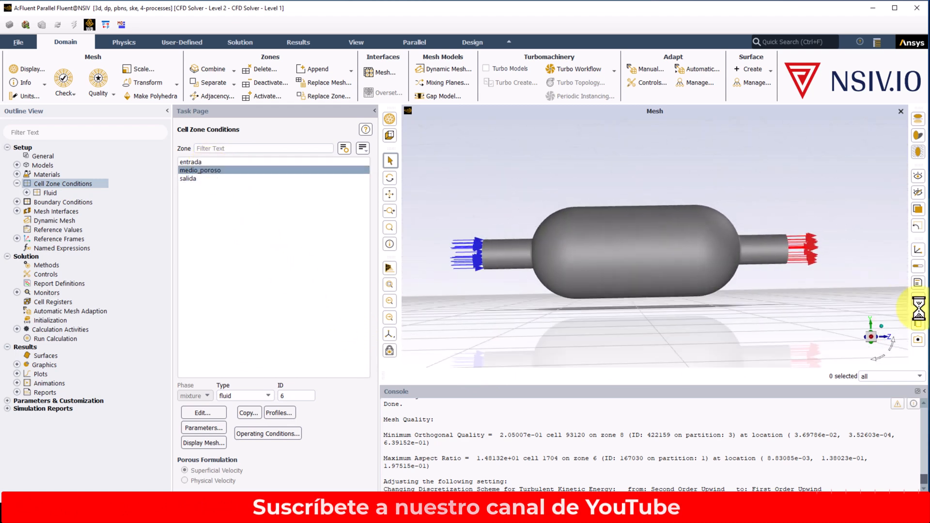
drag(671, 262, 700, 316)
click(217, 172)
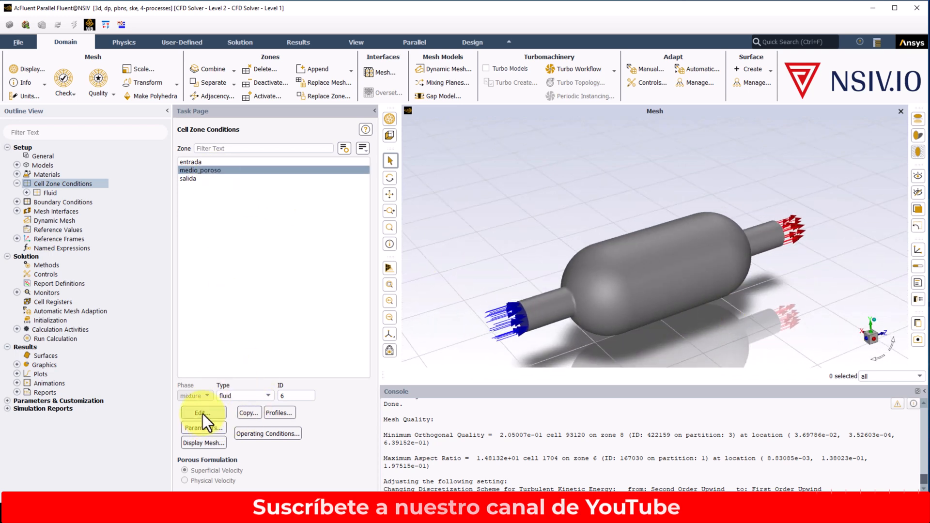
click(203, 414)
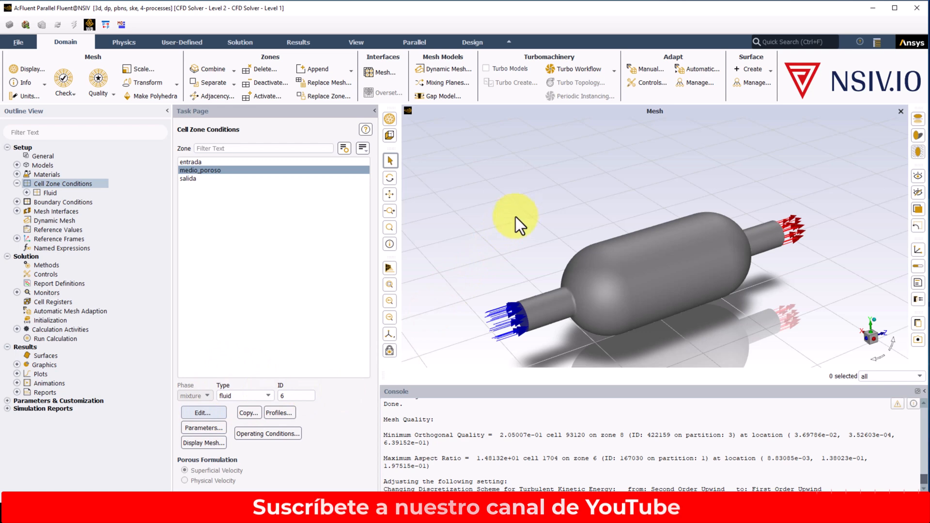
drag(523, 230, 416, 151)
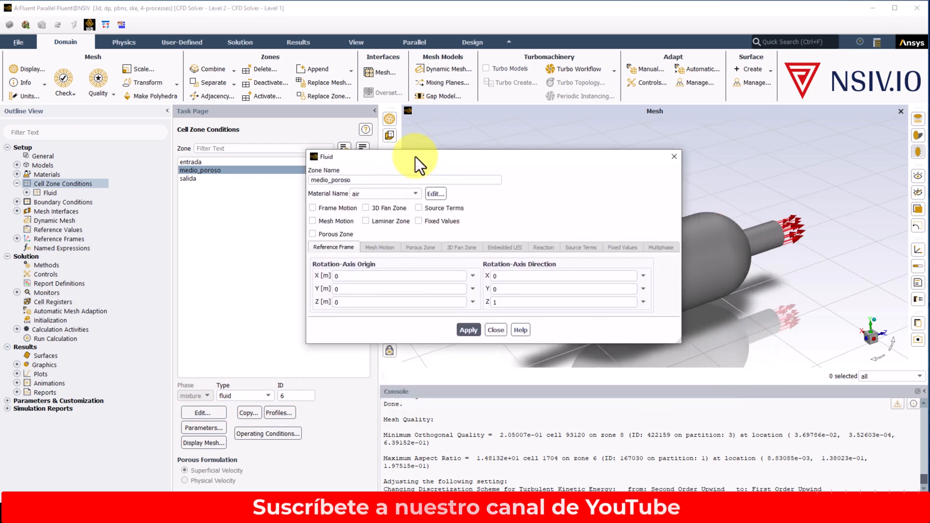
click(373, 182)
click(373, 193)
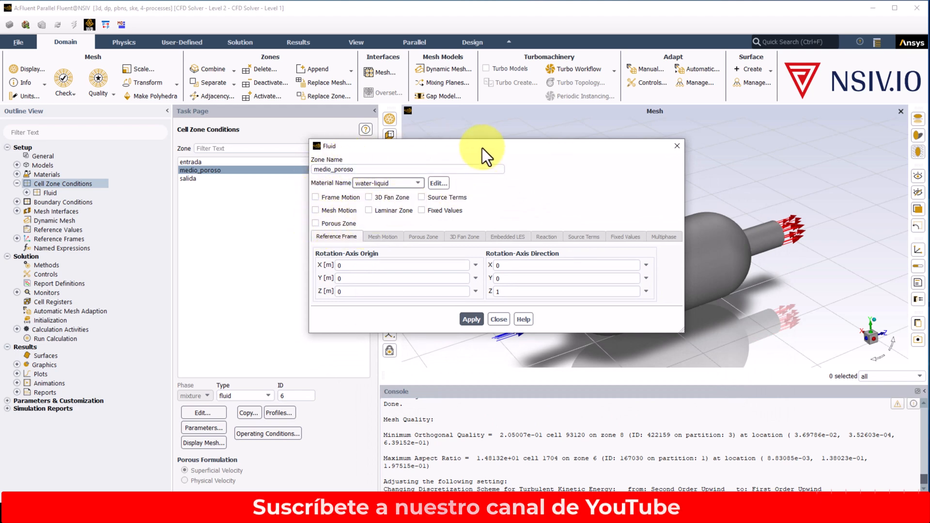
drag(482, 148, 373, 138)
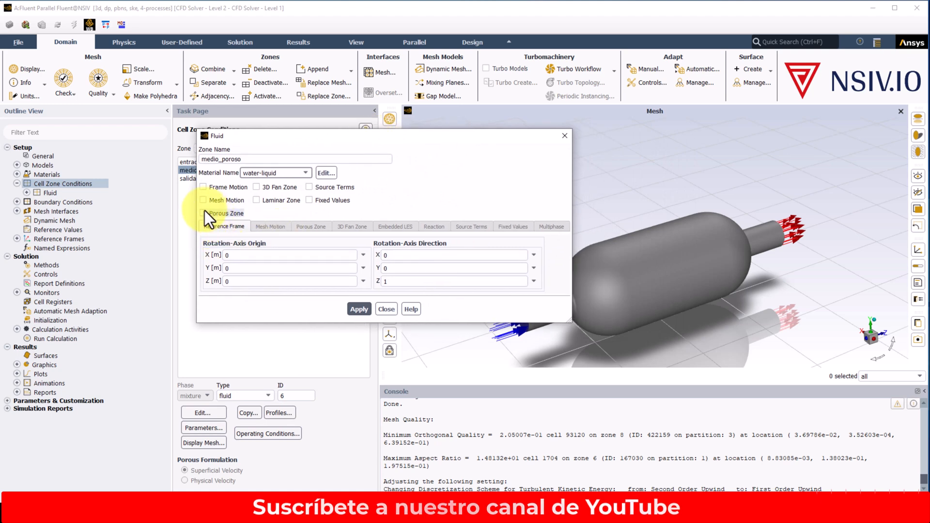
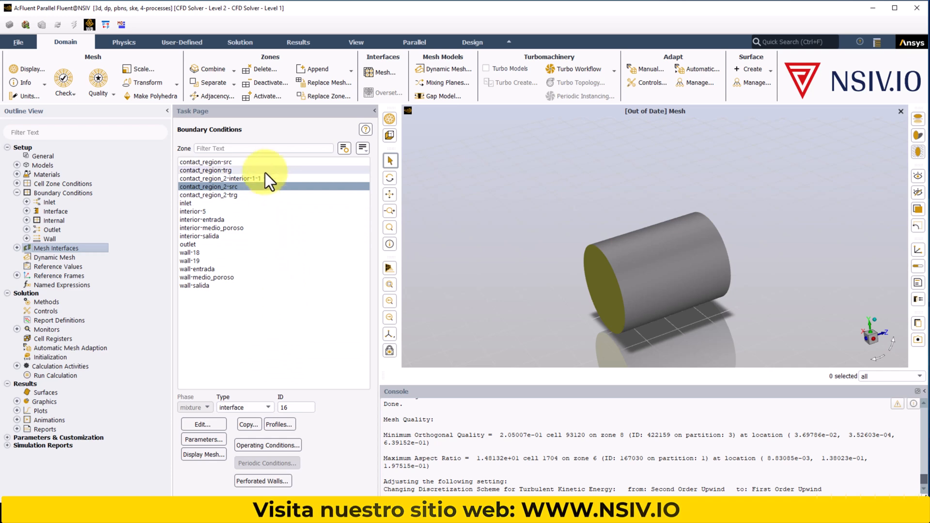
Step: Set the spatial discretization of turbulent kinetic energy and turbulent dissipation rate to Second Order Upwind
click(51, 302)
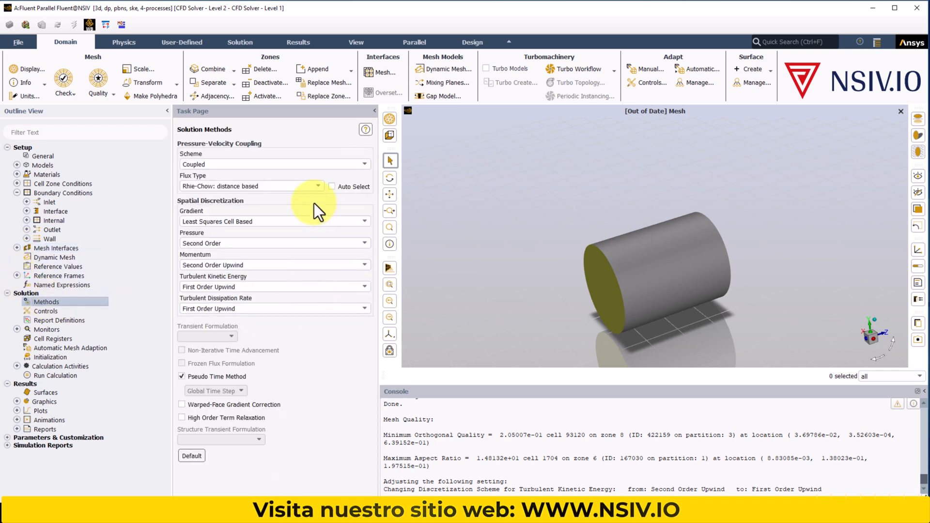
click(243, 289)
click(219, 309)
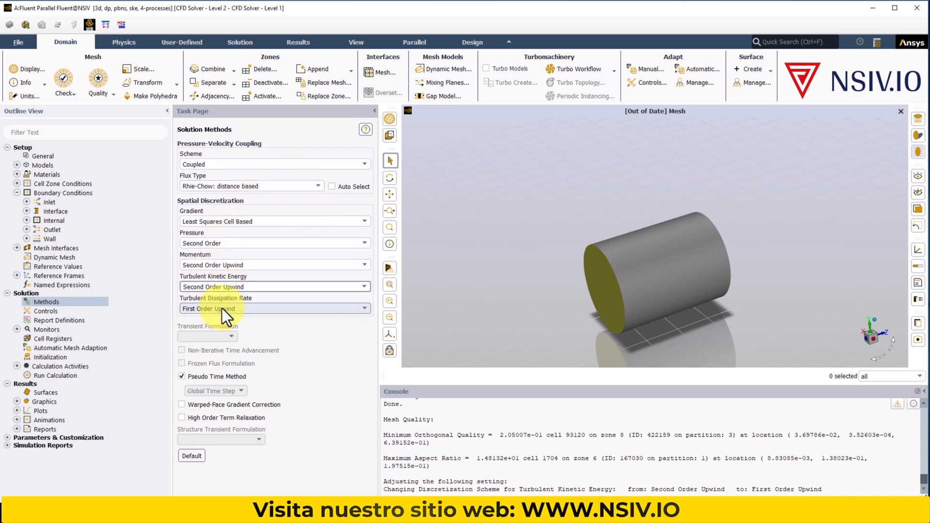
click(222, 308)
click(218, 327)
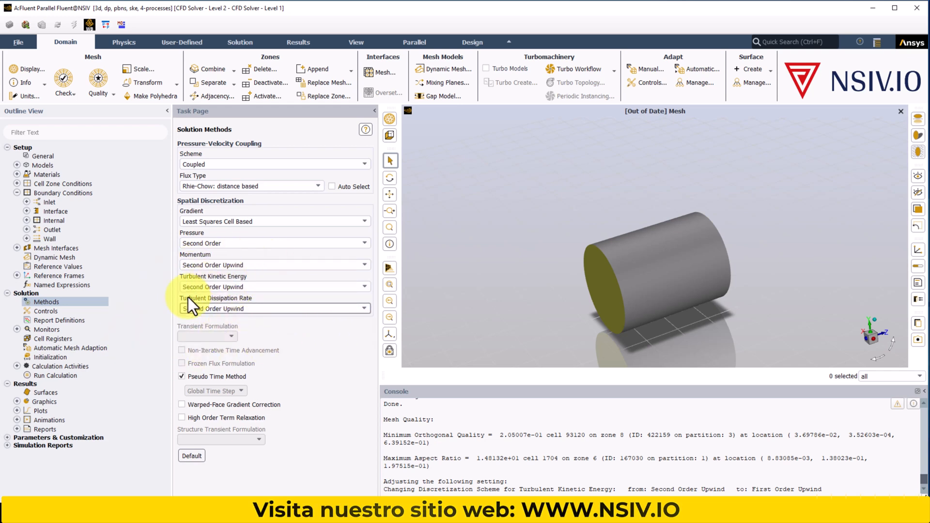
Step: Initialize the solution with Hybrid Initialization and run the calculation with 12000 iterations, checking the console for convergence
click(55, 357)
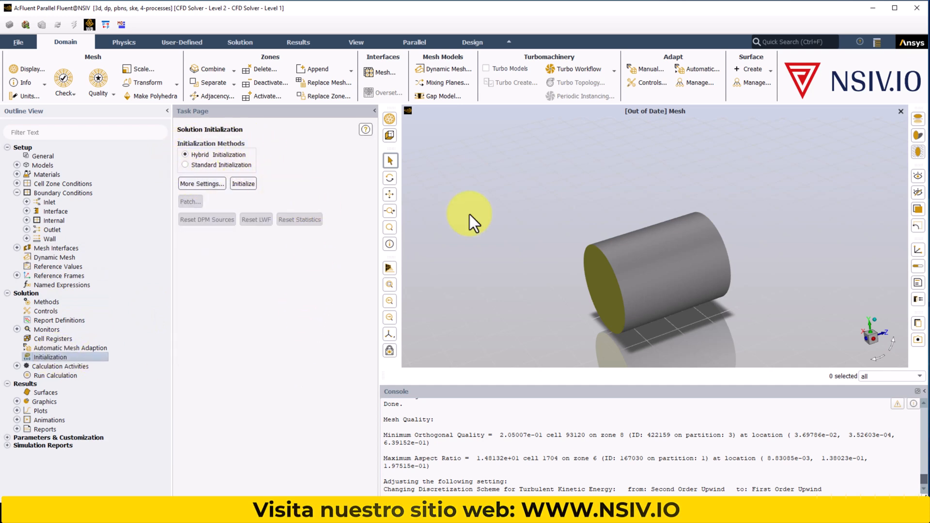
click(242, 184)
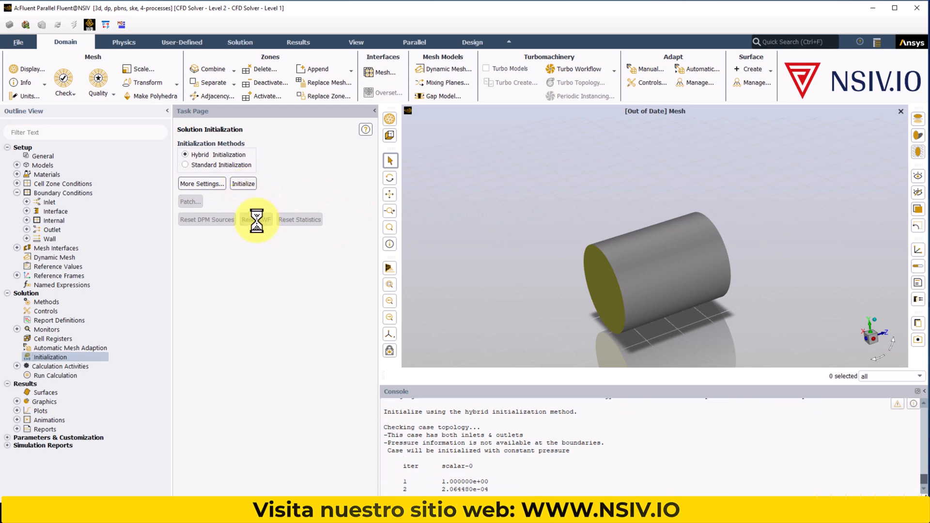
click(50, 377)
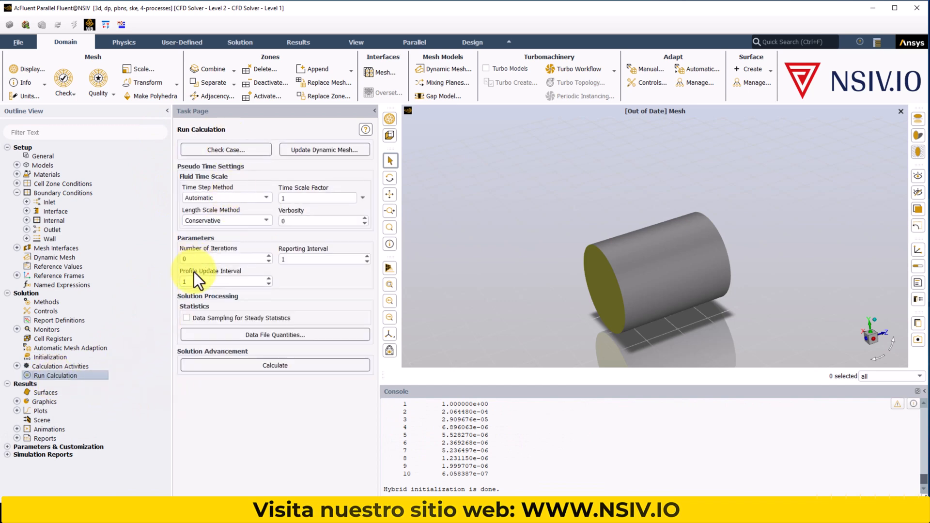
double_click(216, 259)
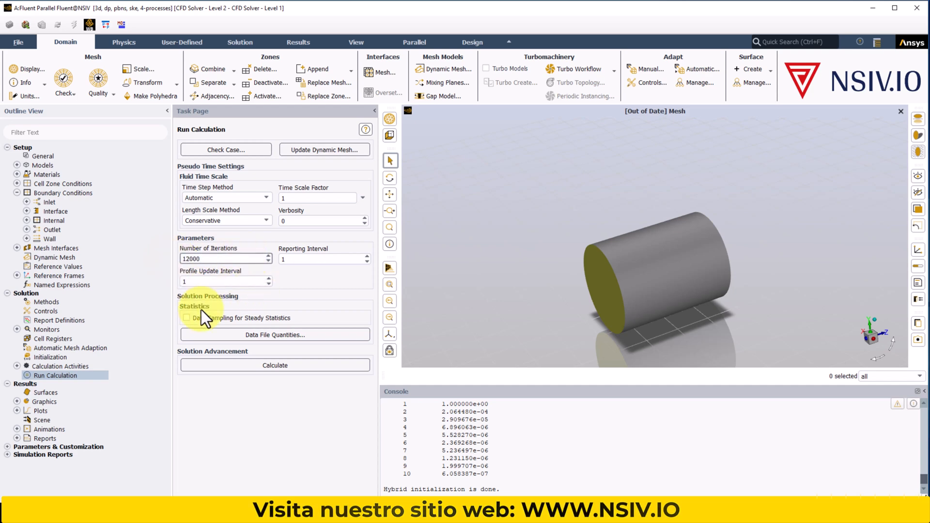
click(266, 364)
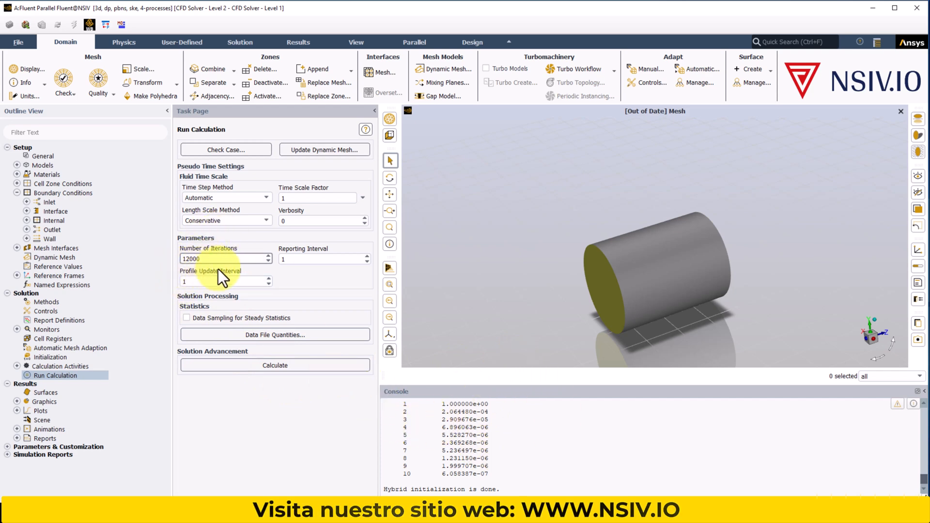
click(291, 363)
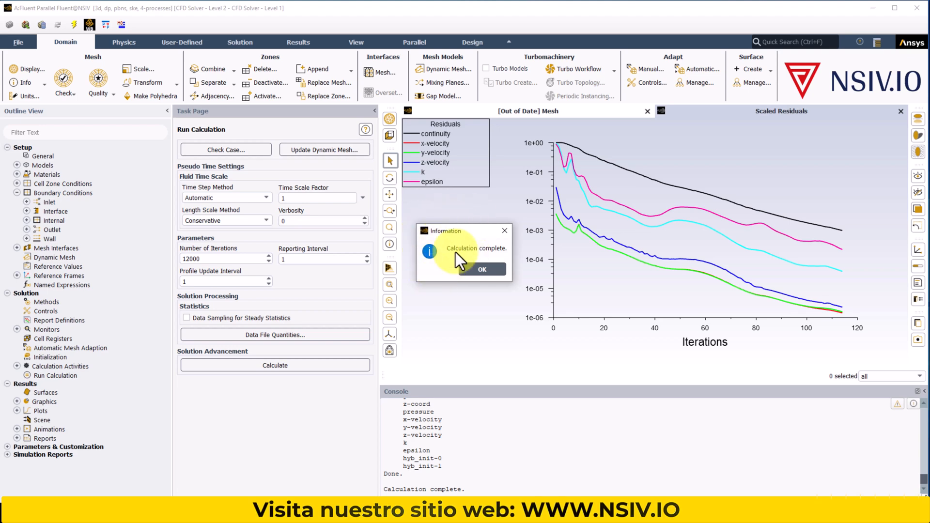
click(481, 270)
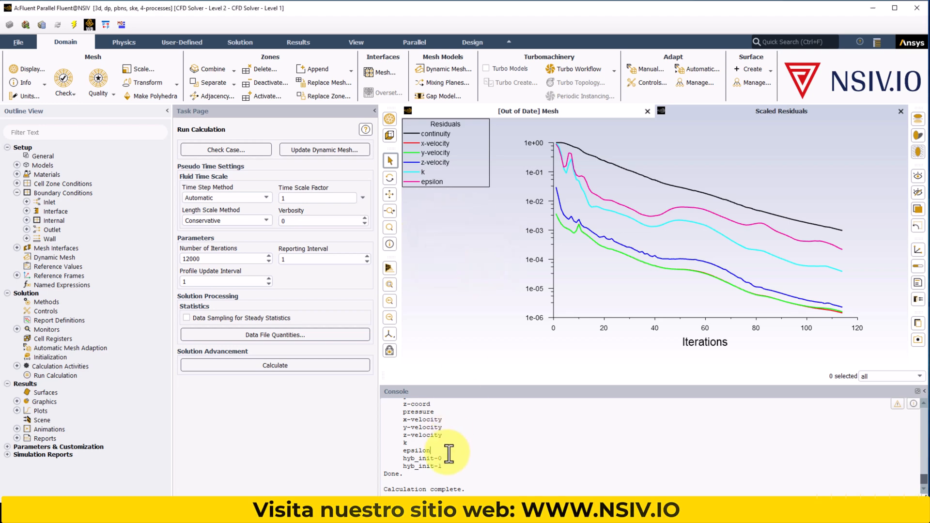
scroll(450, 453, up, 3)
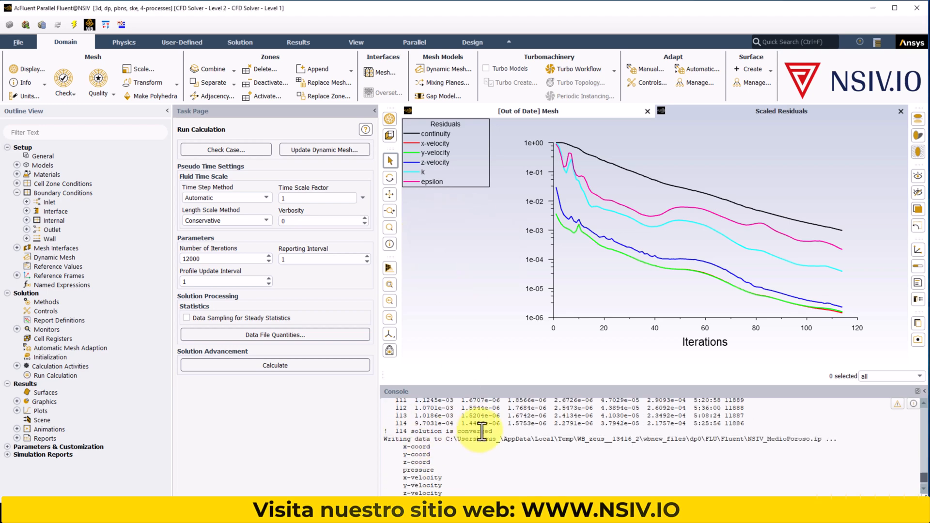
drag(492, 431, 388, 434)
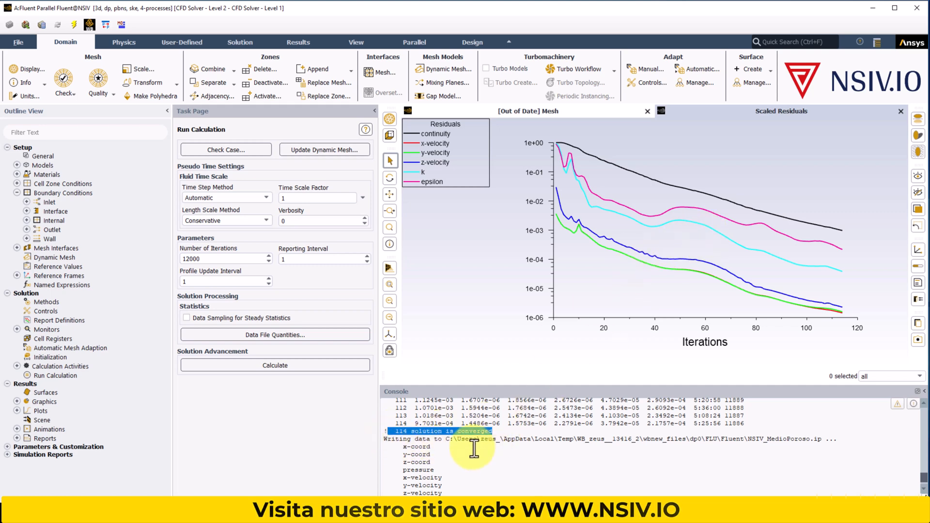
click(480, 427)
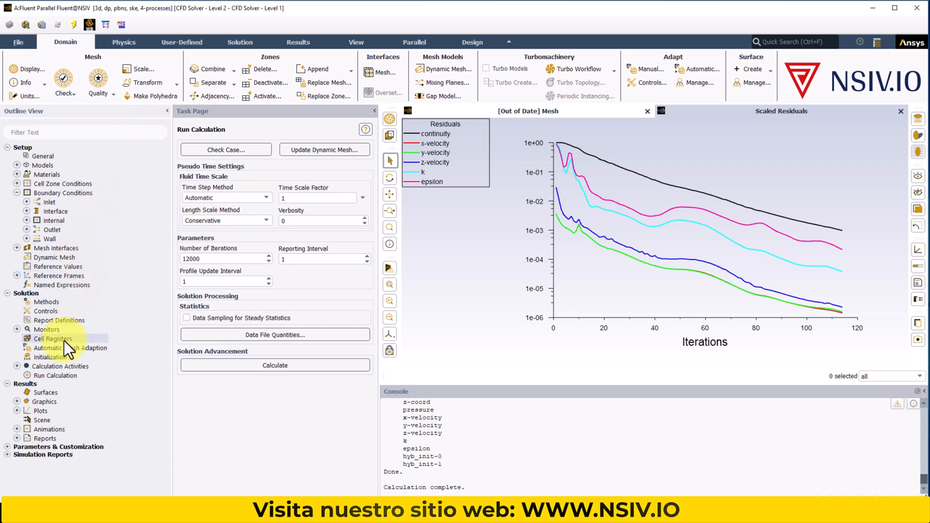
Step: Begin creating a new plane surface for post-processing the results
right_click(37, 395)
mouse_move(57, 411)
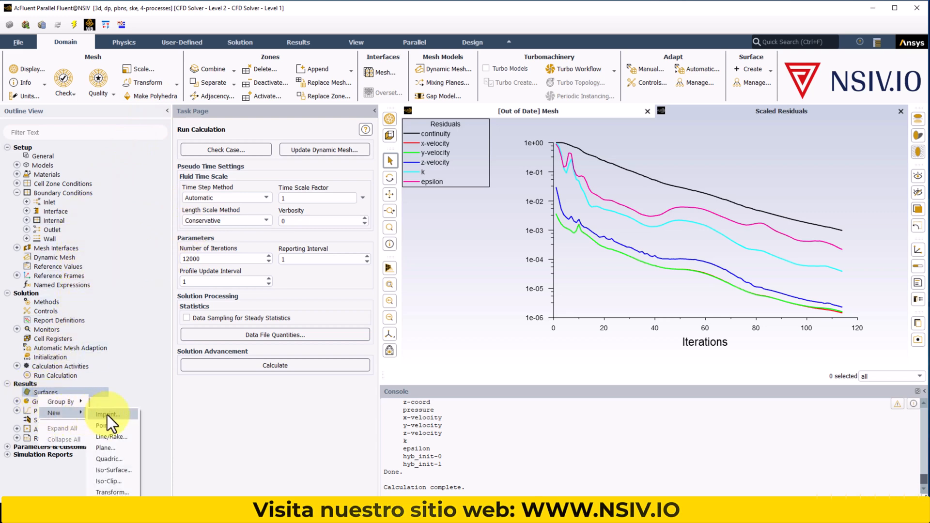
click(113, 448)
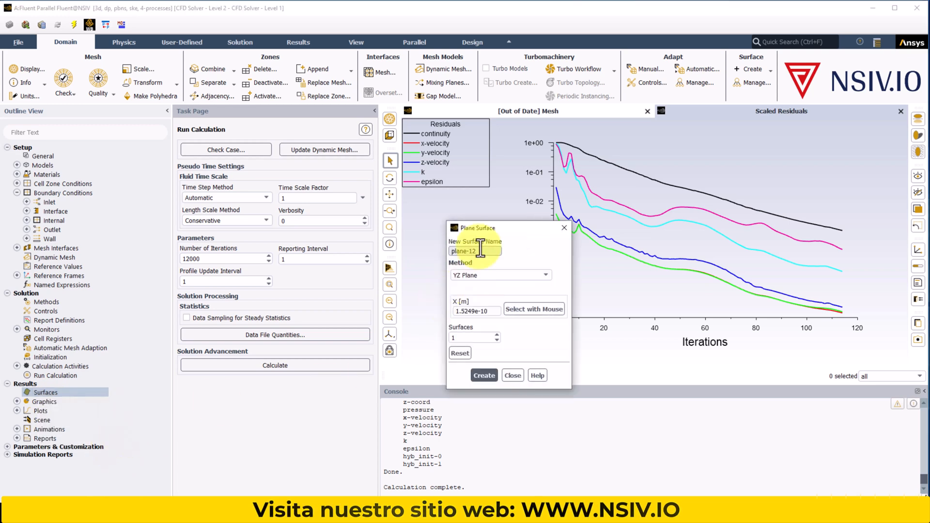
drag(523, 225, 236, 209)
Step: Redisplay the mesh with all surfaces selected and faces shown, so the whole vessel is drawn
click(552, 111)
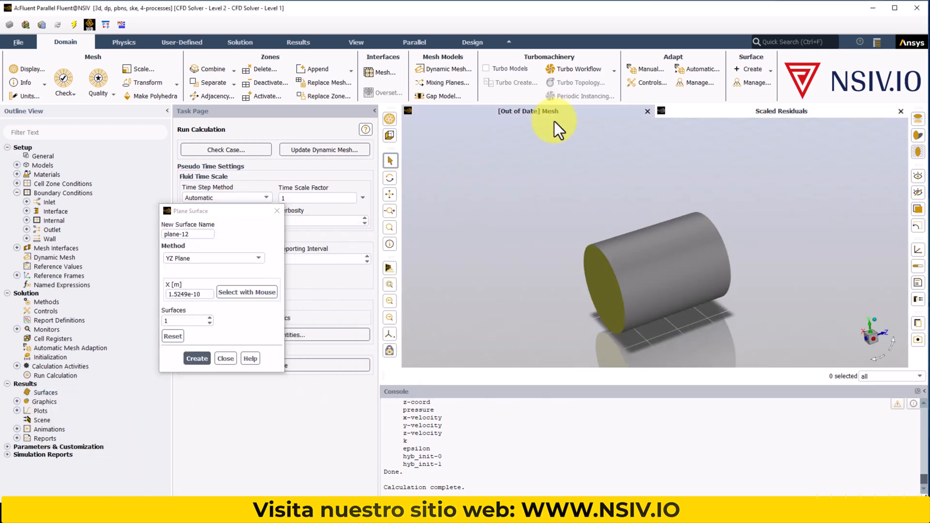
drag(656, 295, 659, 285)
click(27, 69)
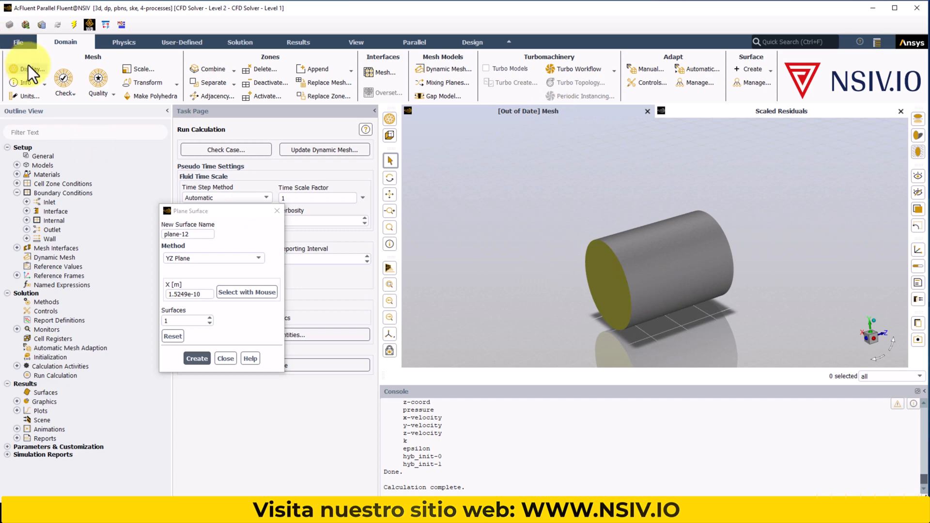
click(442, 165)
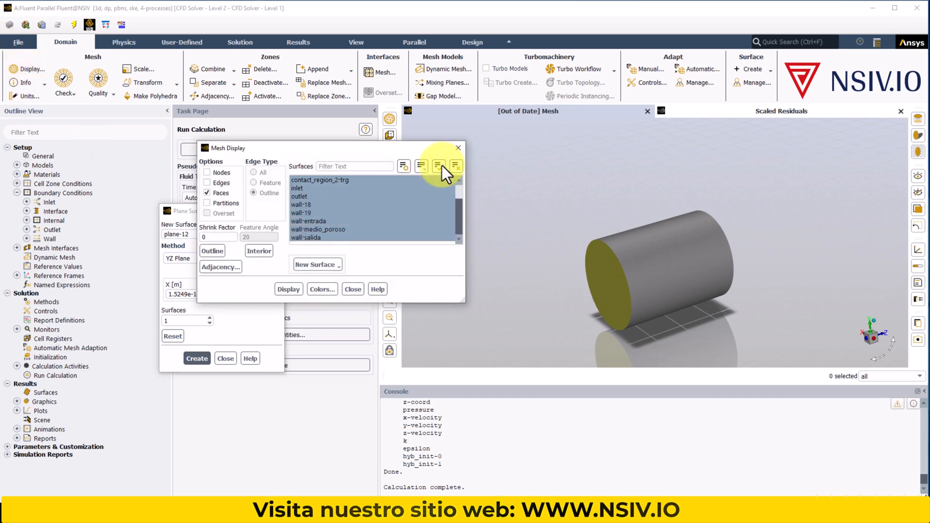
click(288, 289)
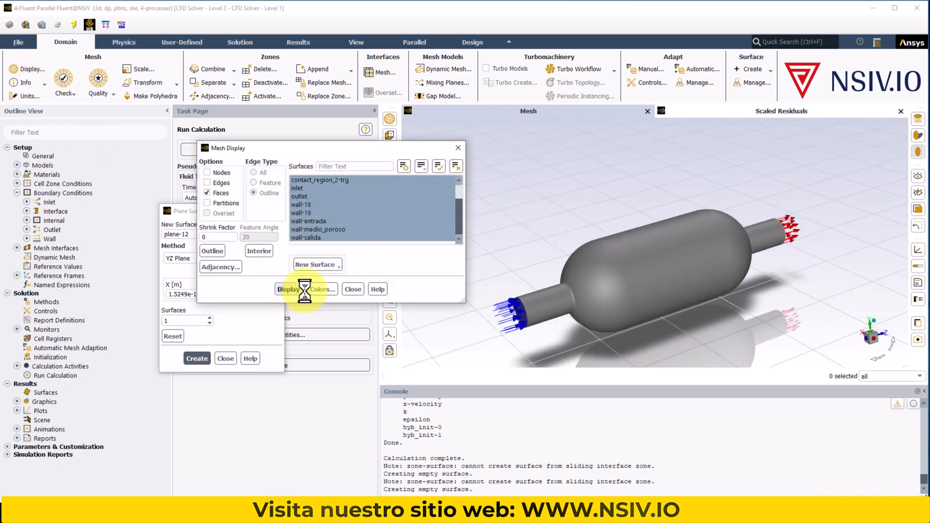
click(352, 290)
drag(637, 279, 556, 236)
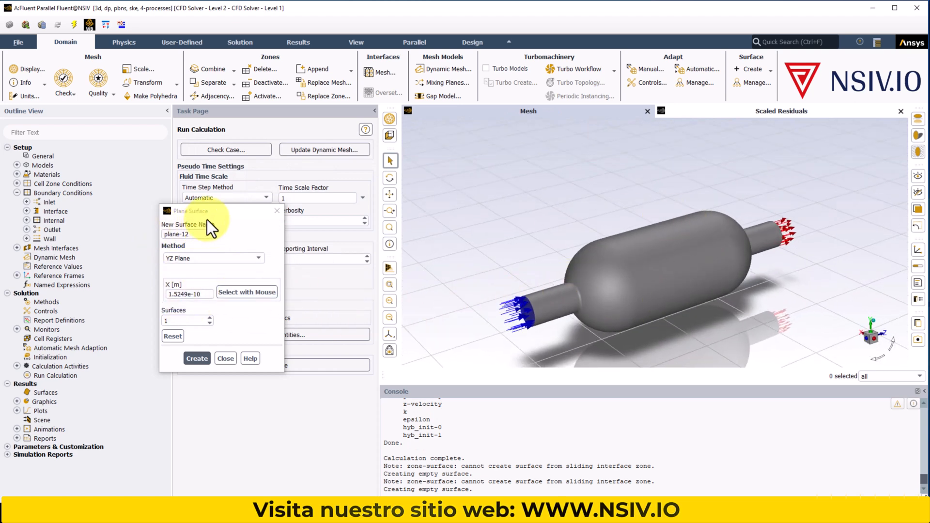
Step: Create the plane surface with the YZ Plane method at X = 1.5249e-10 m
drag(218, 216, 239, 235)
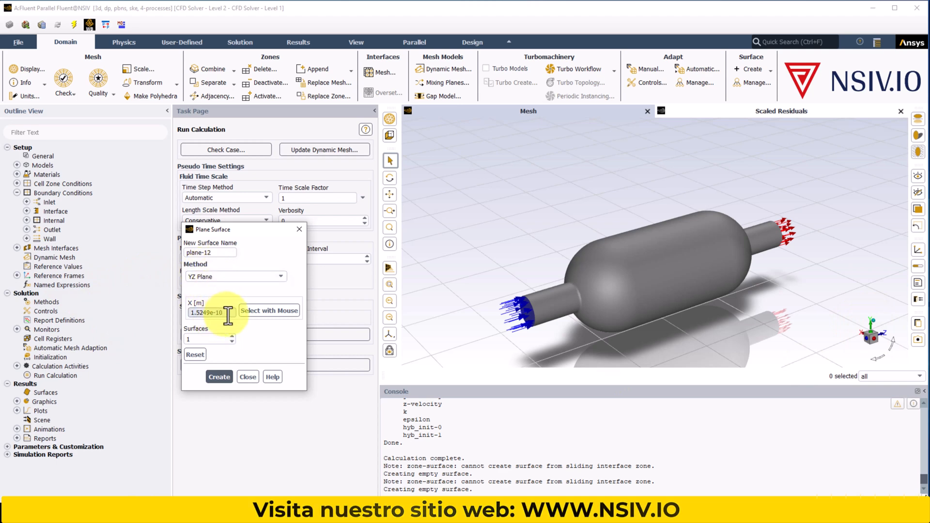
drag(219, 312, 183, 312)
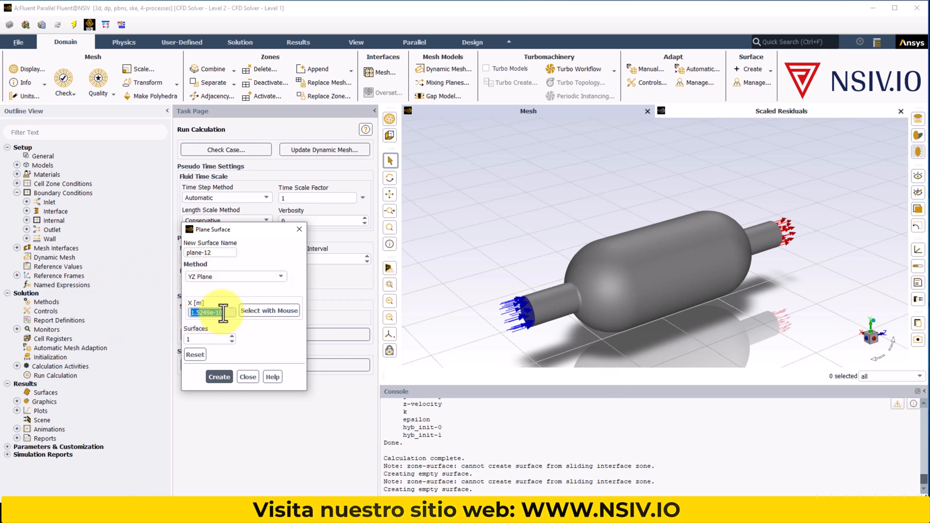
click(220, 377)
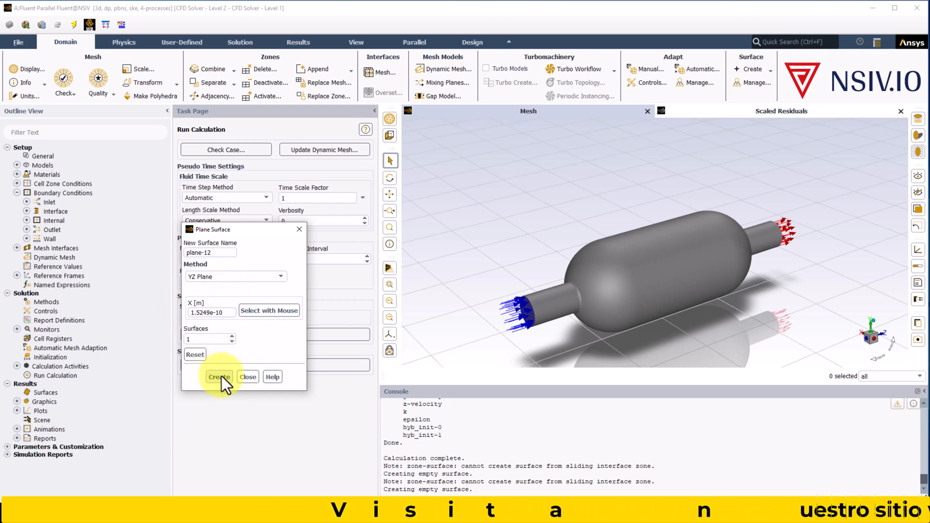
click(247, 377)
click(20, 396)
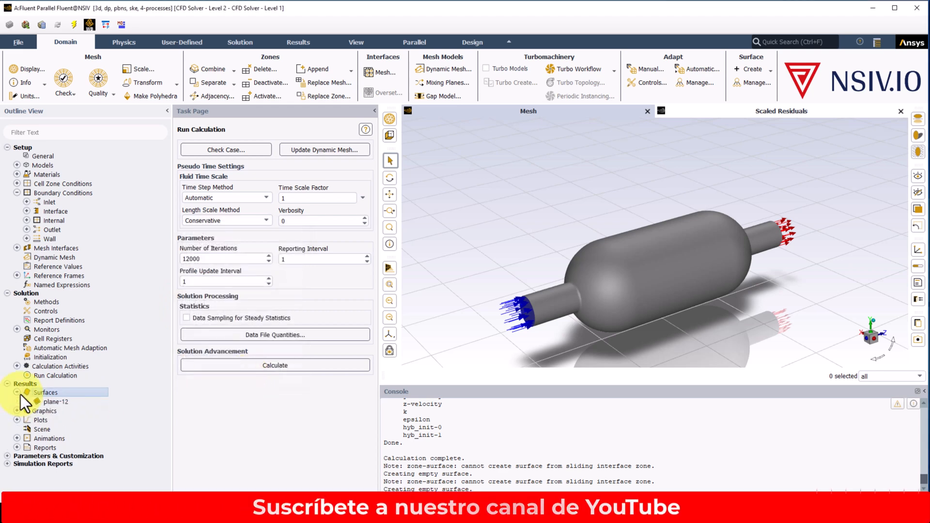
click(56, 405)
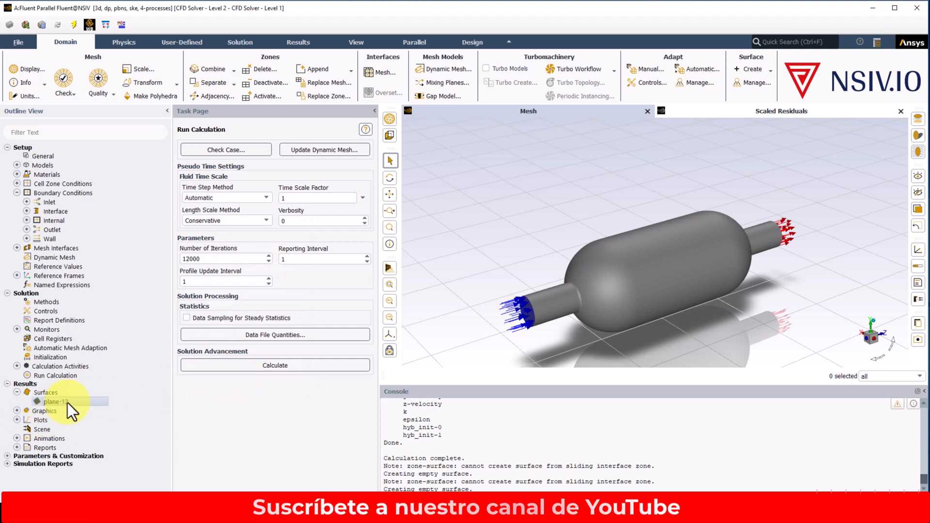
Step: Start a new filled contour plot and set its variable to Velocity Magnitude
click(17, 411)
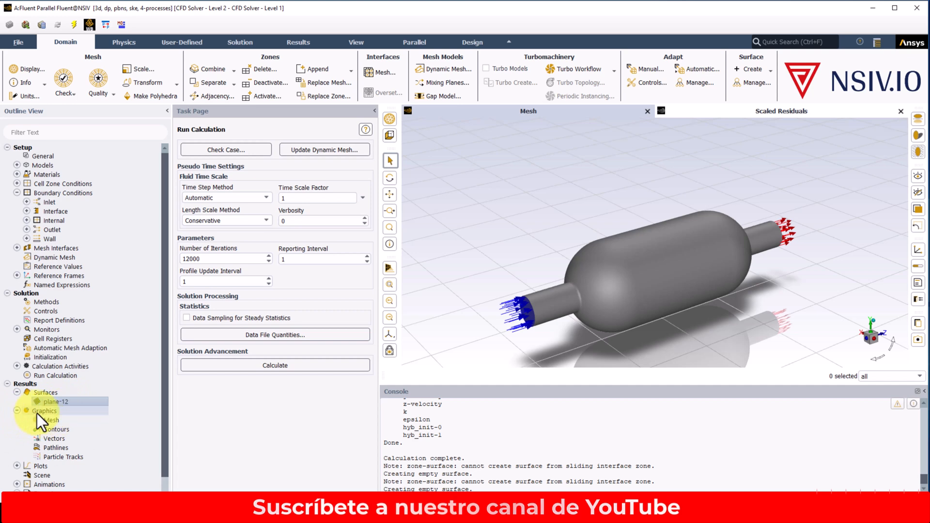
right_click(57, 431)
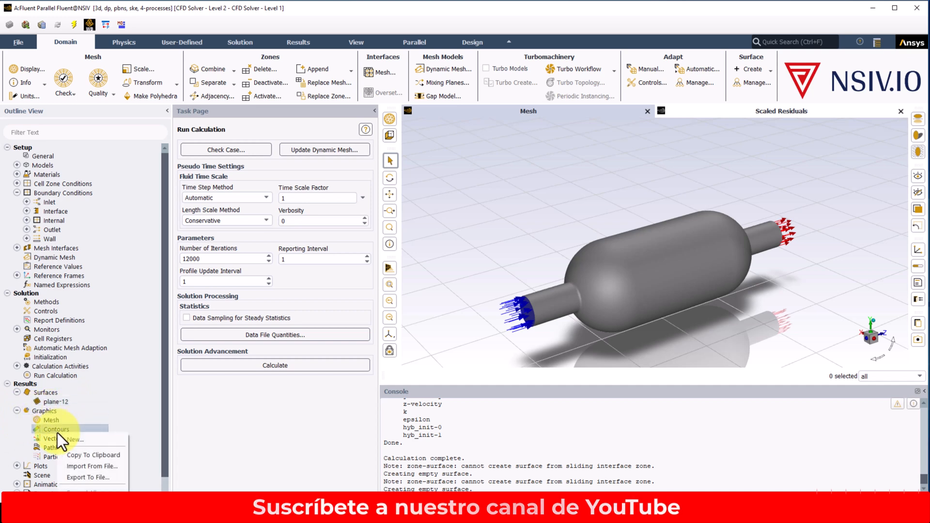
click(76, 442)
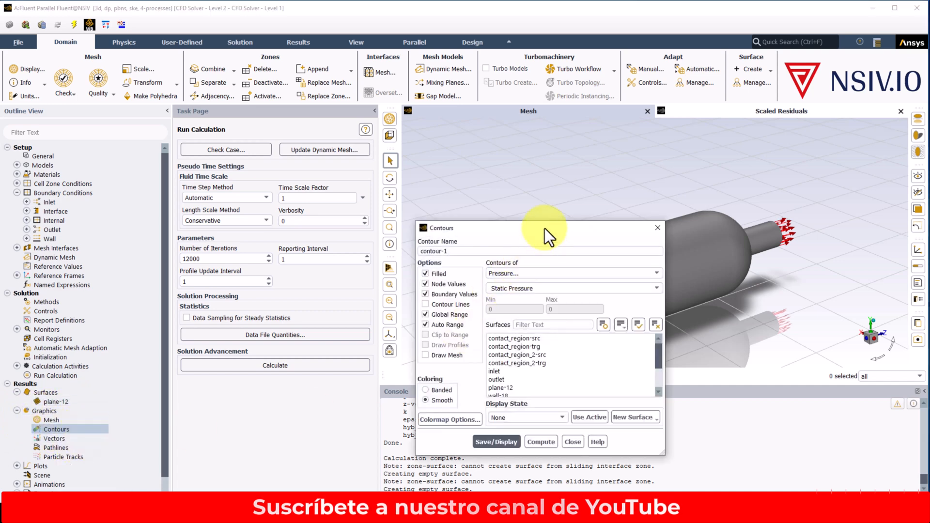
drag(545, 228, 290, 189)
click(331, 234)
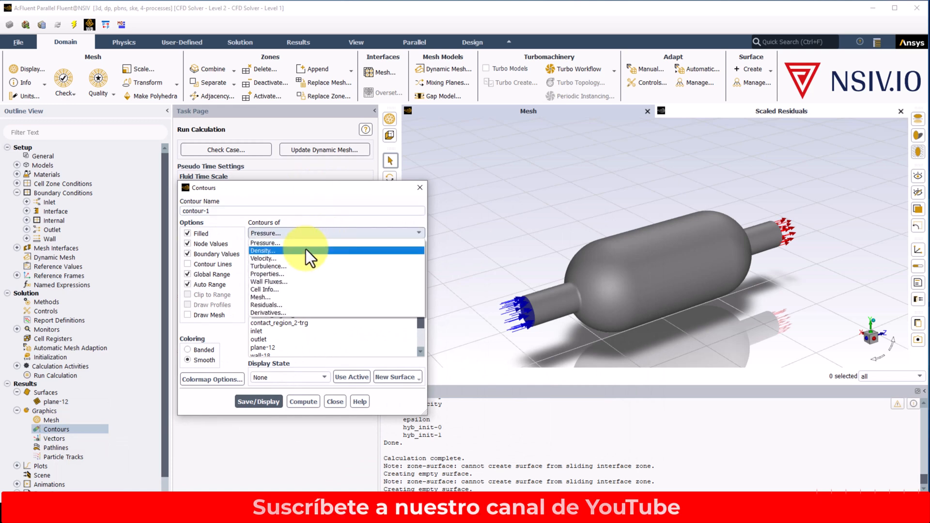
click(276, 258)
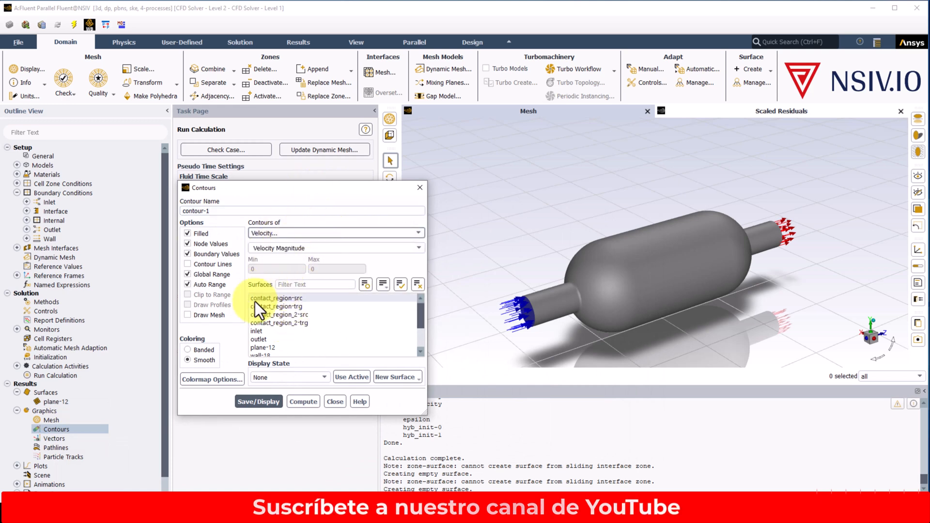
Step: Save and display the velocity magnitude contours on the YZ plane surface, orienting the model to face the section
scroll(304, 322, down, 2)
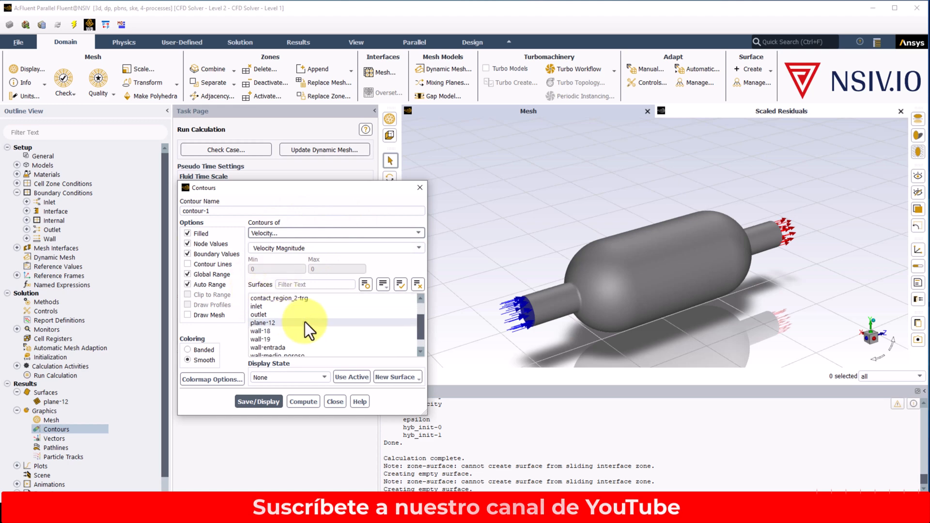
click(267, 307)
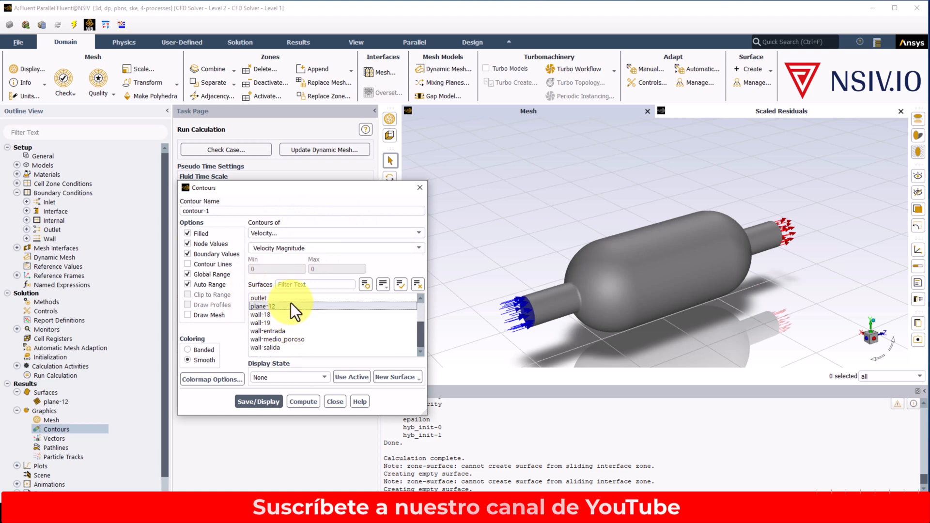
click(267, 402)
drag(662, 328, 596, 335)
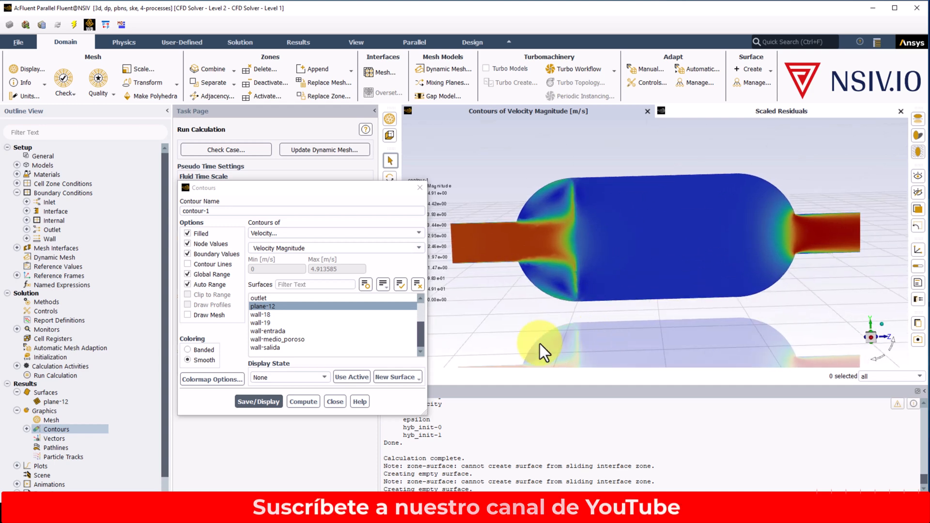
drag(326, 187, 277, 155)
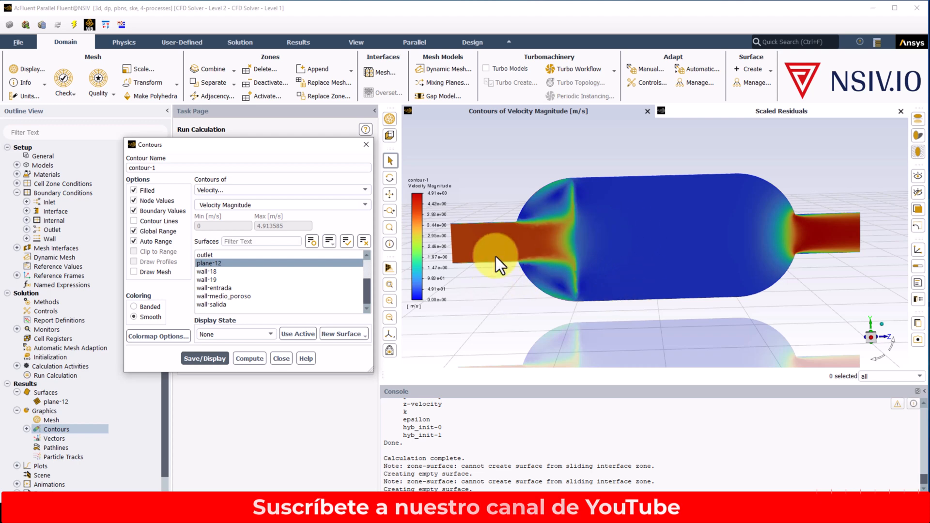
click(282, 358)
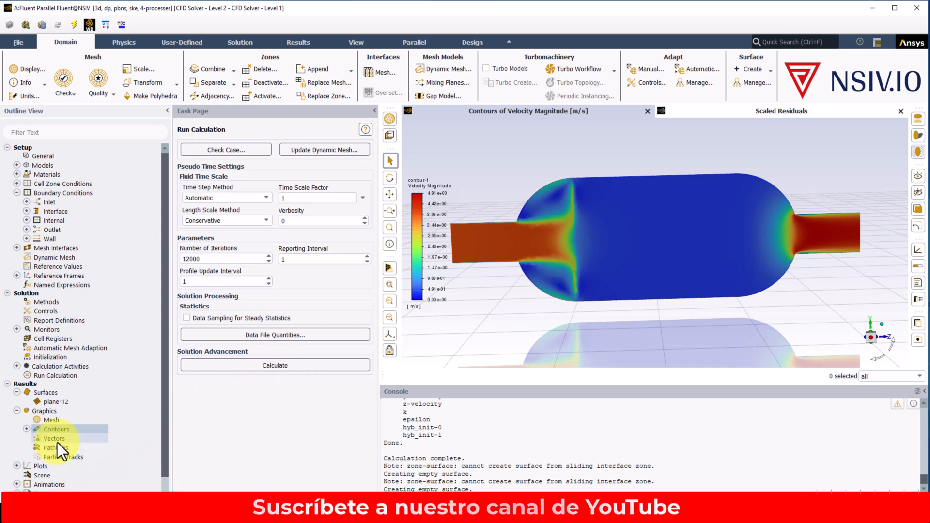
Step: Create and display velocity vectors on the YZ plane surface, colored by Velocity Magnitude, with the 3d arrow style
right_click(55, 440)
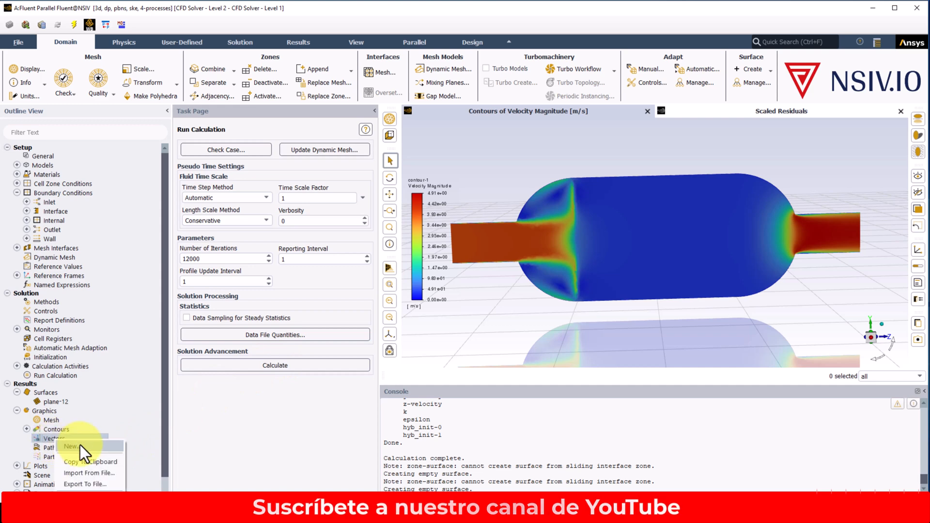
click(80, 446)
drag(570, 225, 328, 179)
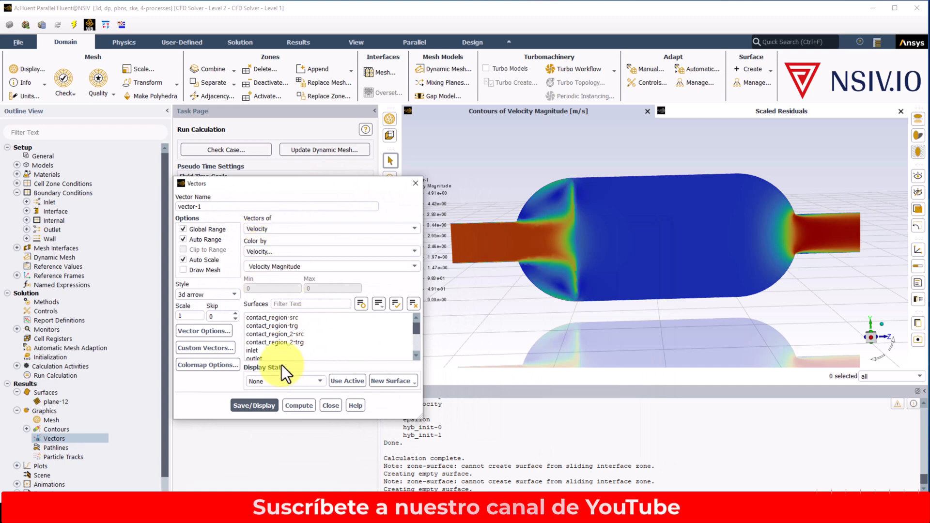
scroll(283, 329, down, 10)
scroll(283, 343, up, 3)
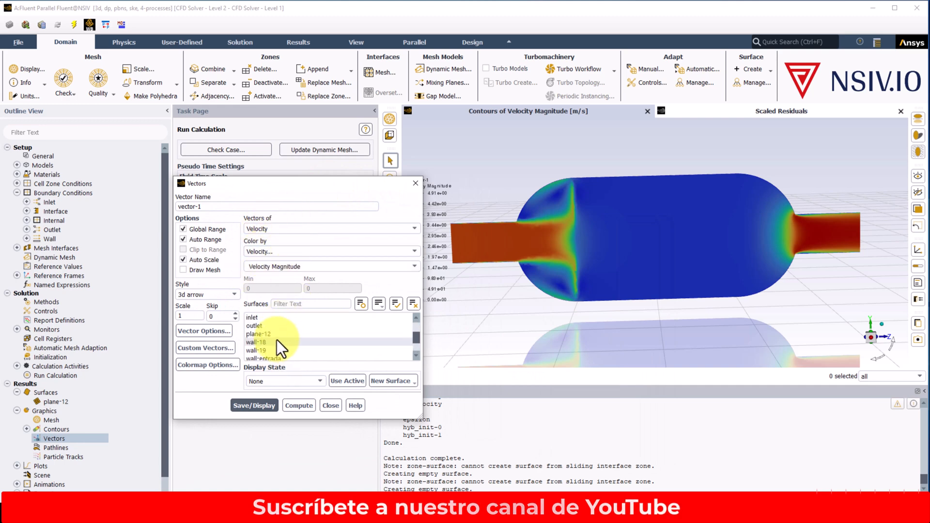
click(301, 333)
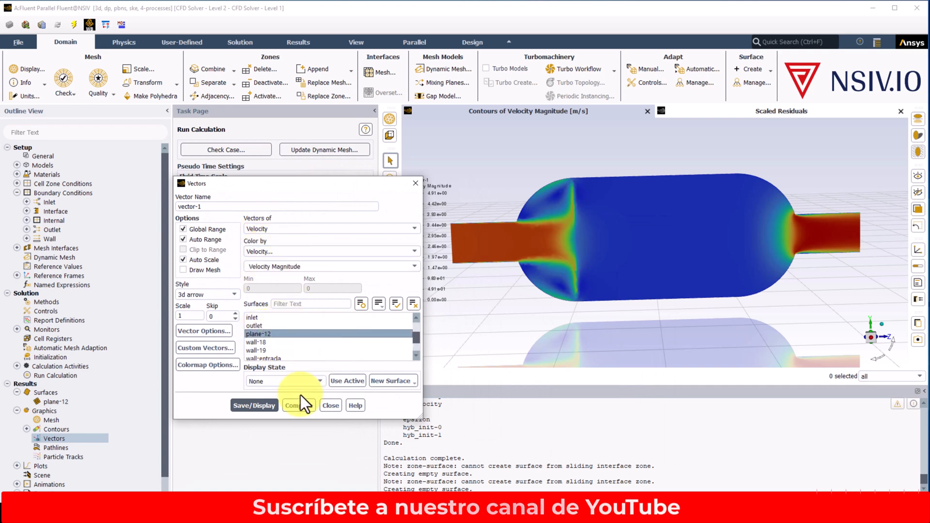
click(288, 254)
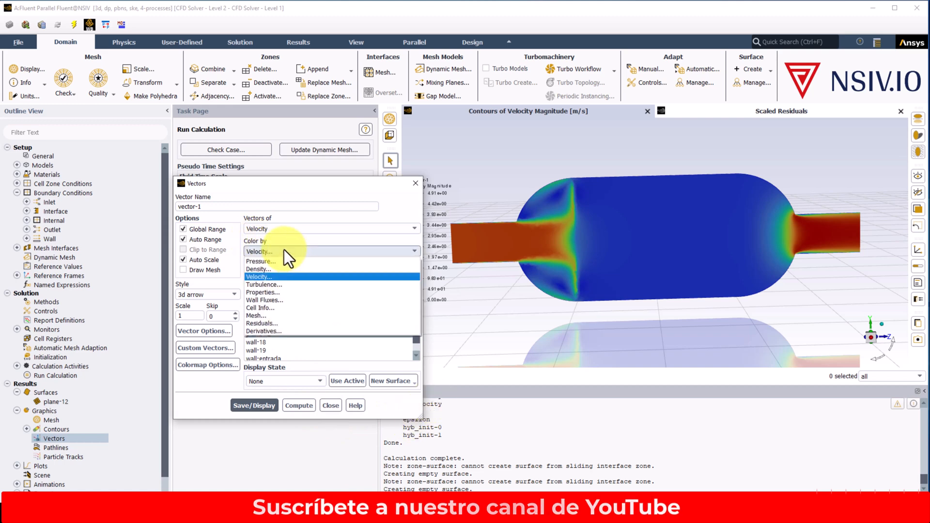
click(269, 277)
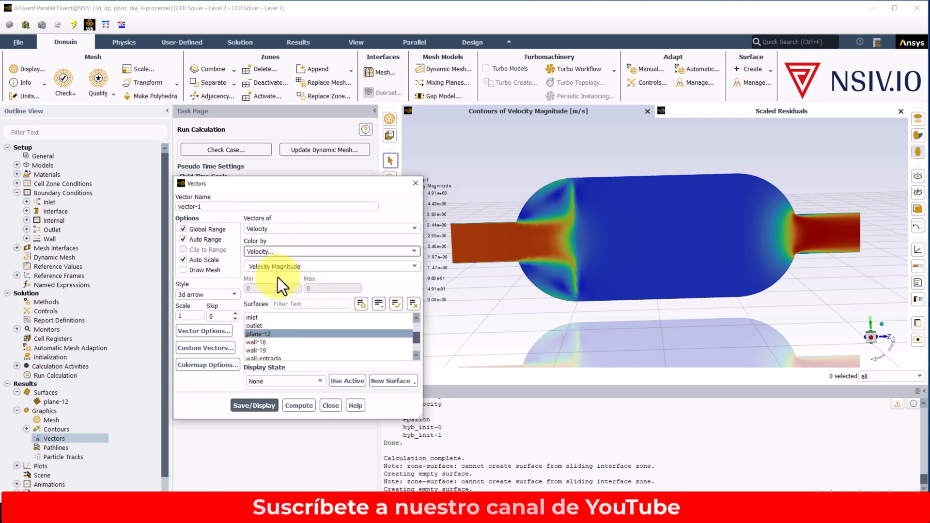
click(254, 405)
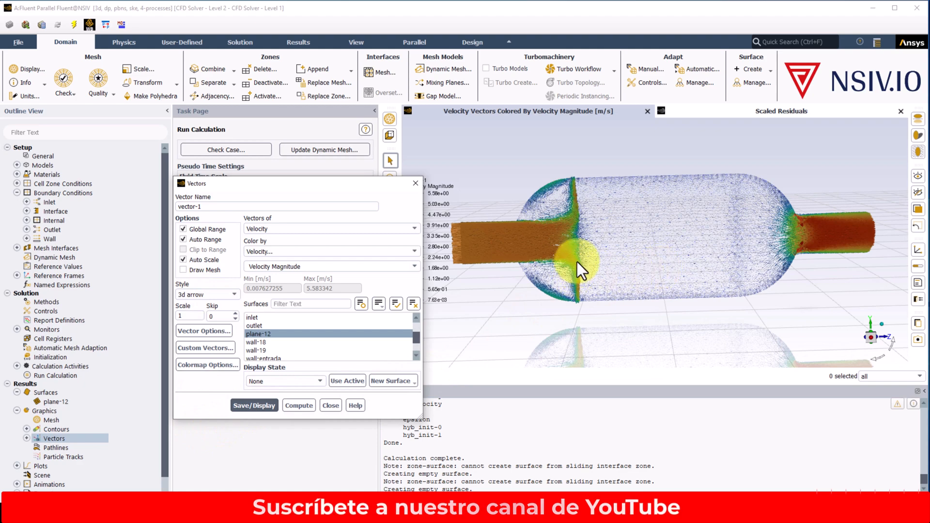
Step: Set the vector plot's skip to 5, redisplay it, and inspect the flow where the inlet pipe meets the porous medium
scroll(589, 250, up, 6)
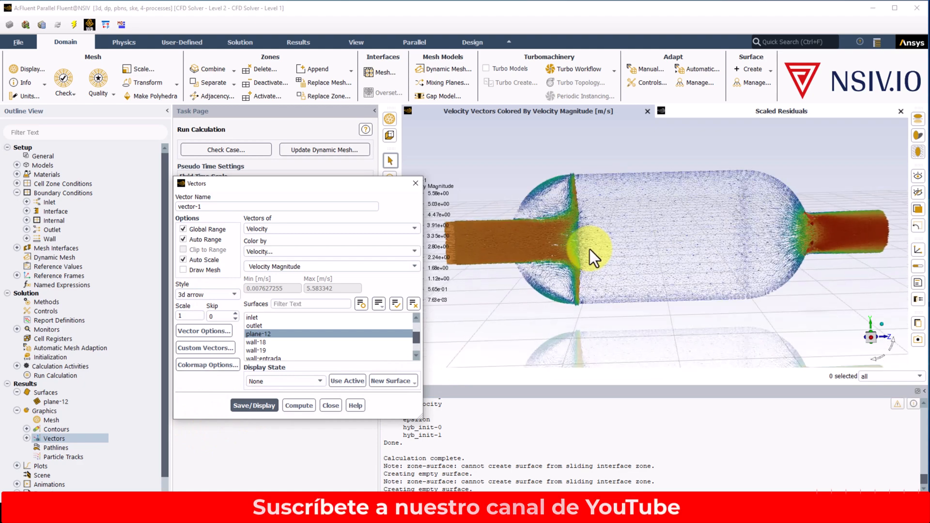
scroll(589, 250, down, 5)
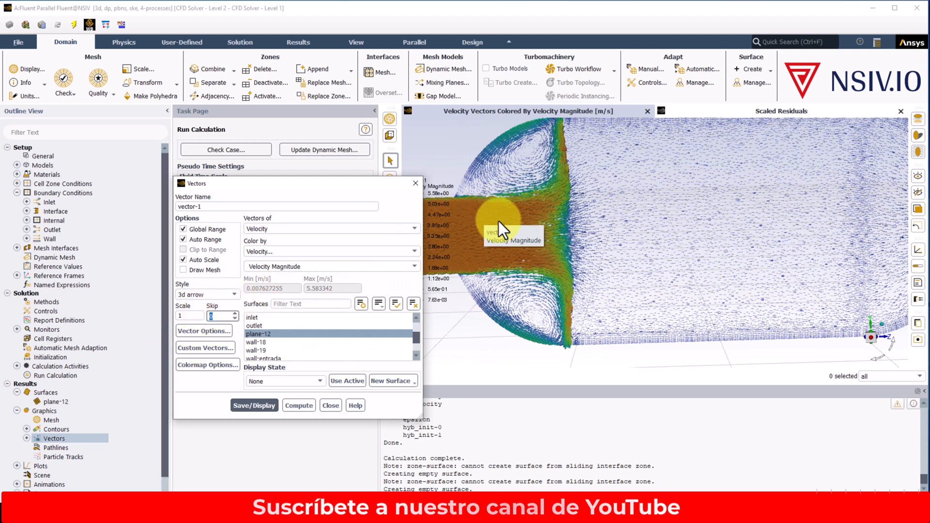
text(5)
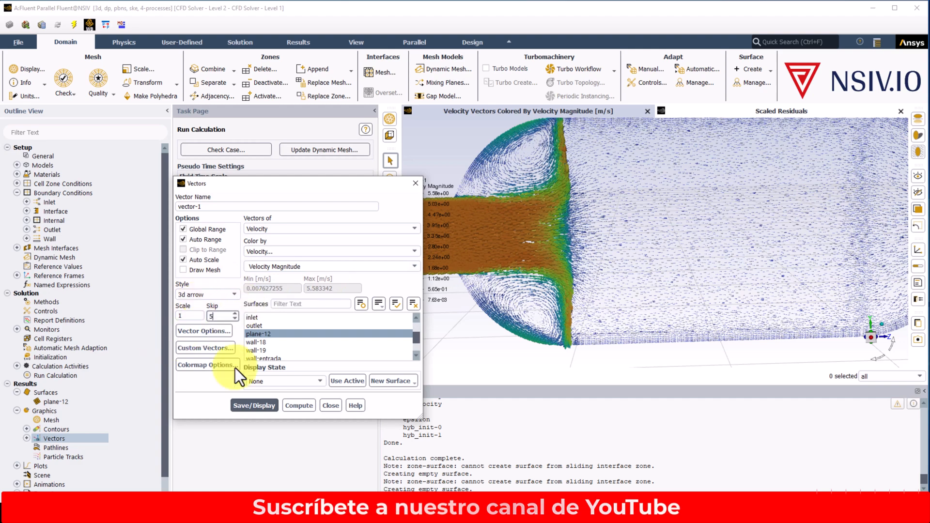
click(266, 405)
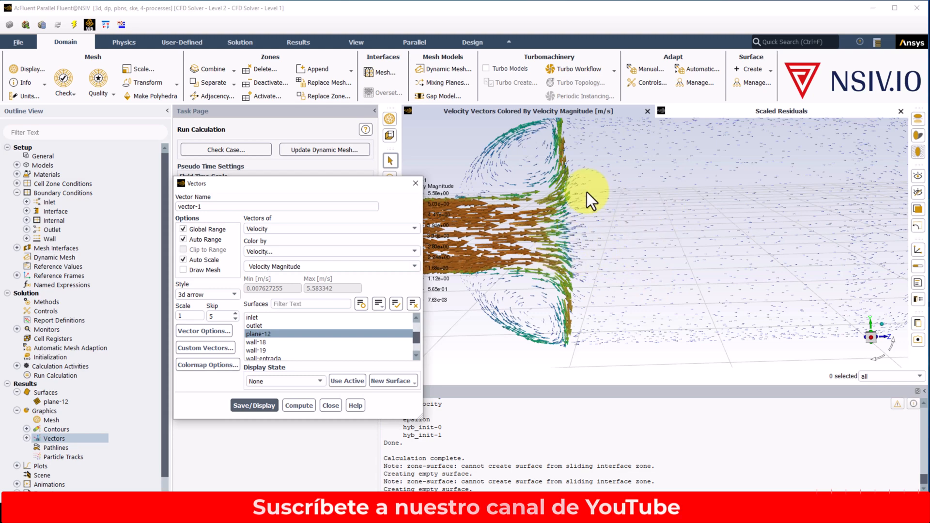
click(330, 406)
scroll(512, 276, down, 2)
scroll(544, 264, up, 5)
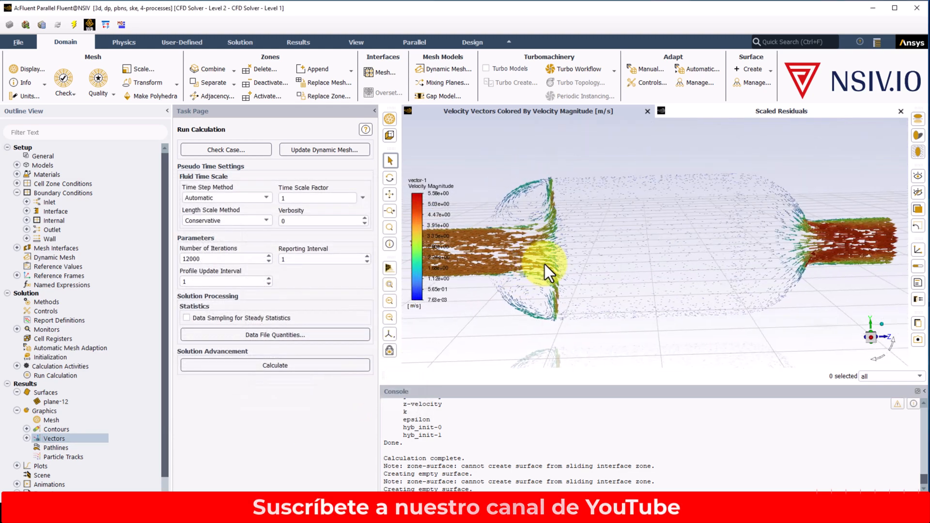
scroll(595, 268, down, 2)
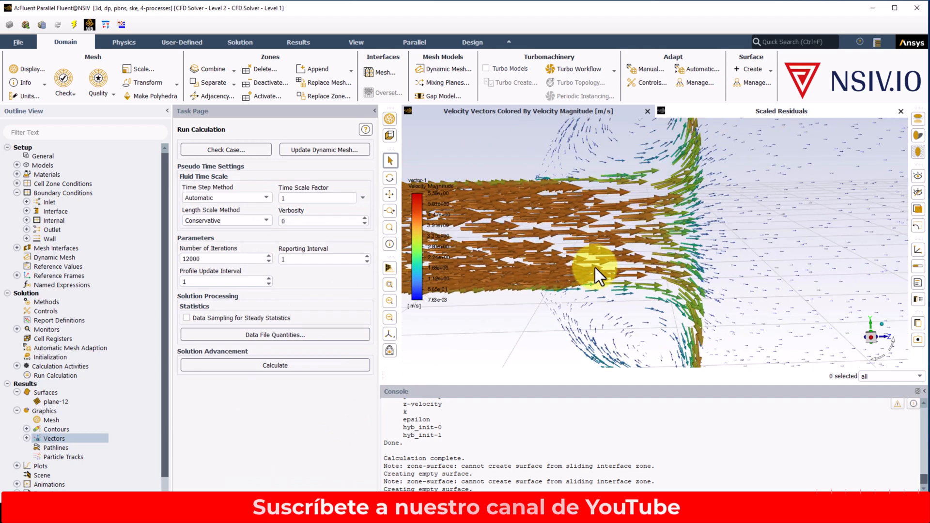
Step: Examine the velocity vectors around the inlet jet, its recirculation zones and the flow entering the porous medium
scroll(582, 225, down, 3)
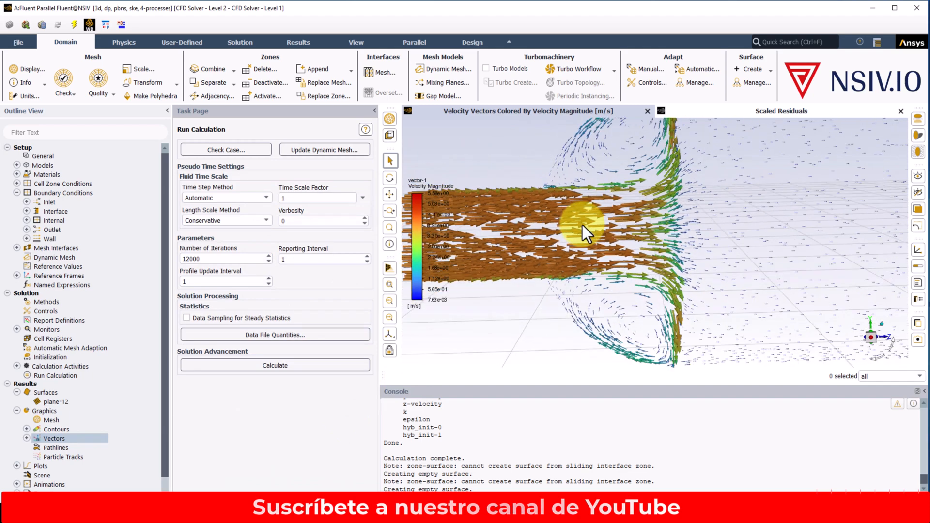
scroll(490, 246, down, 1)
scroll(489, 246, down, 1)
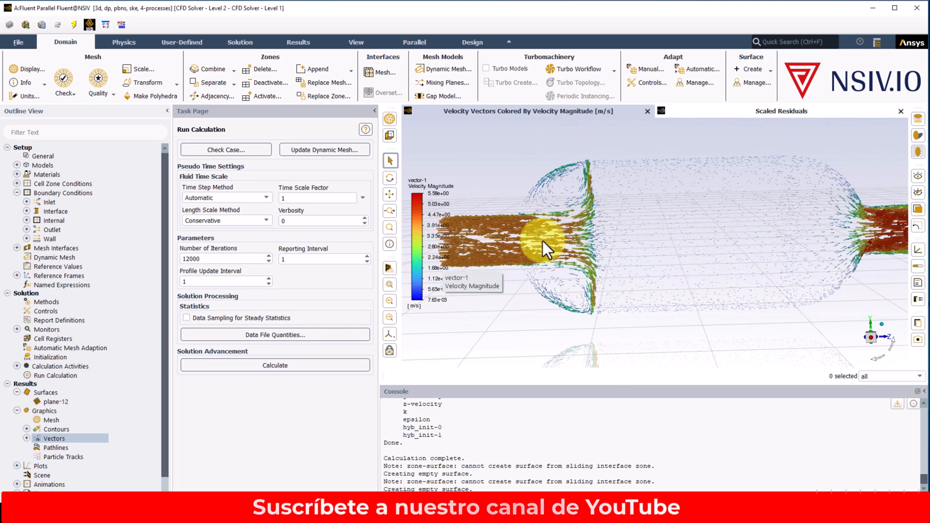
scroll(543, 240, up, 2)
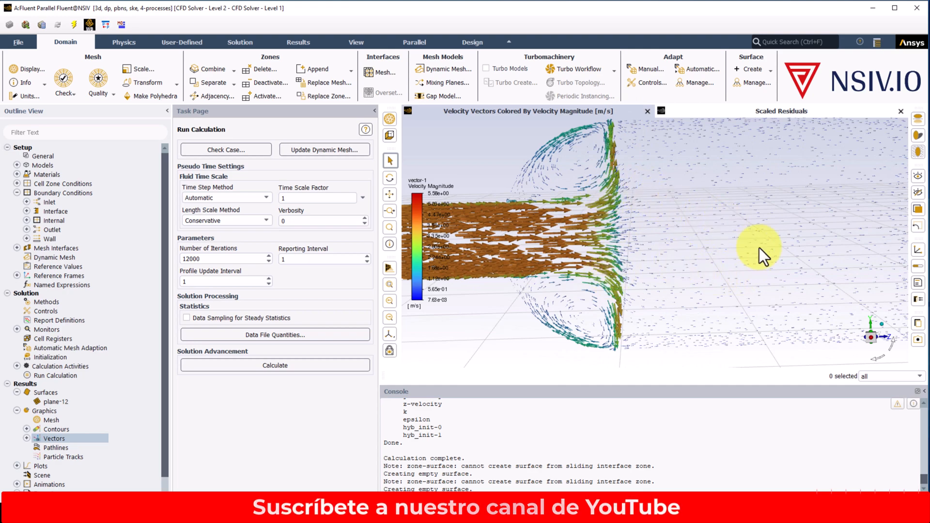
scroll(709, 250, up, 3)
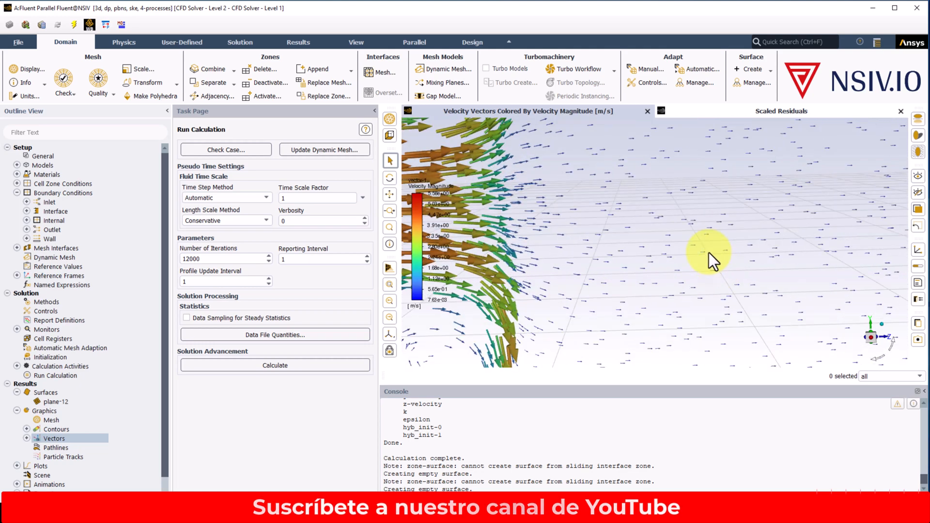
scroll(708, 253, down, 3)
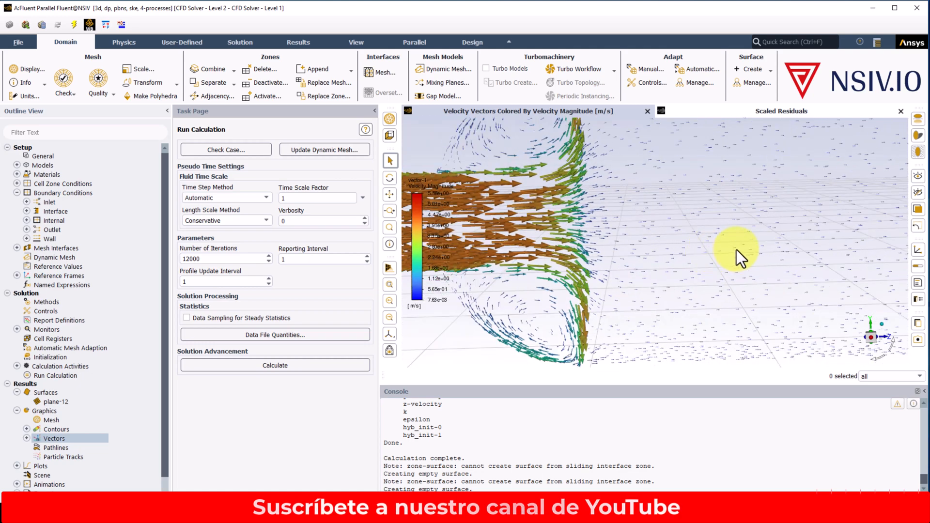
scroll(736, 249, down, 3)
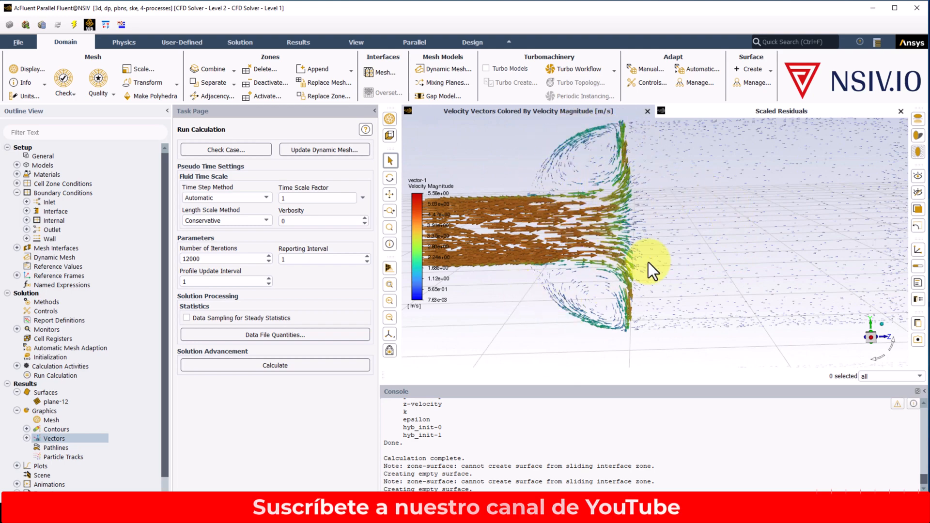
Step: Examine the velocity vectors where the flow leaves the porous vessel into the outlet pipe, and review the whole section
scroll(653, 242, down, 2)
middle_drag(827, 224, 565, 236)
scroll(805, 229, up, 3)
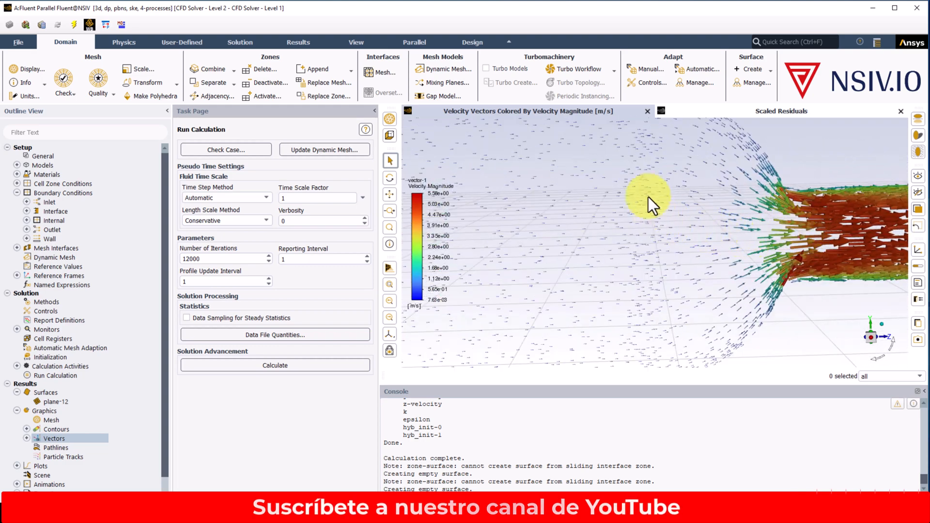
scroll(809, 227, down, 2)
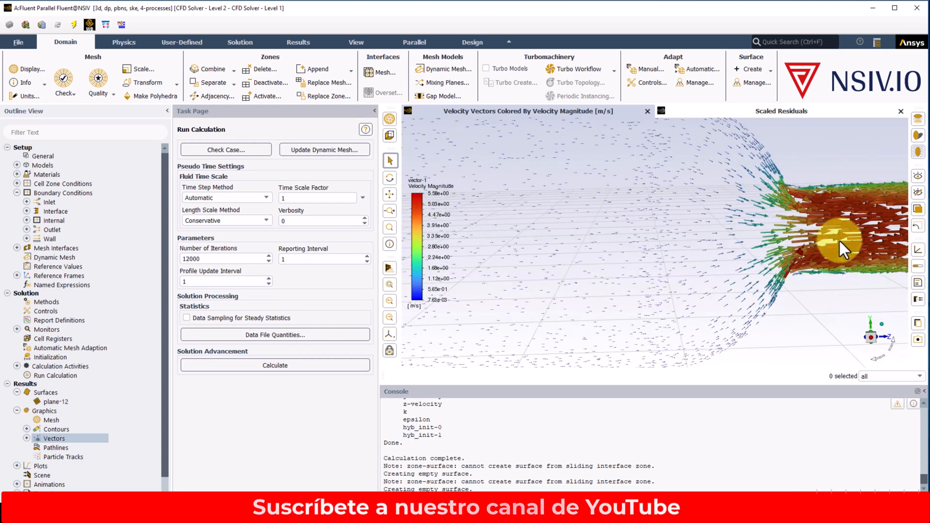
middle_drag(838, 239, 622, 253)
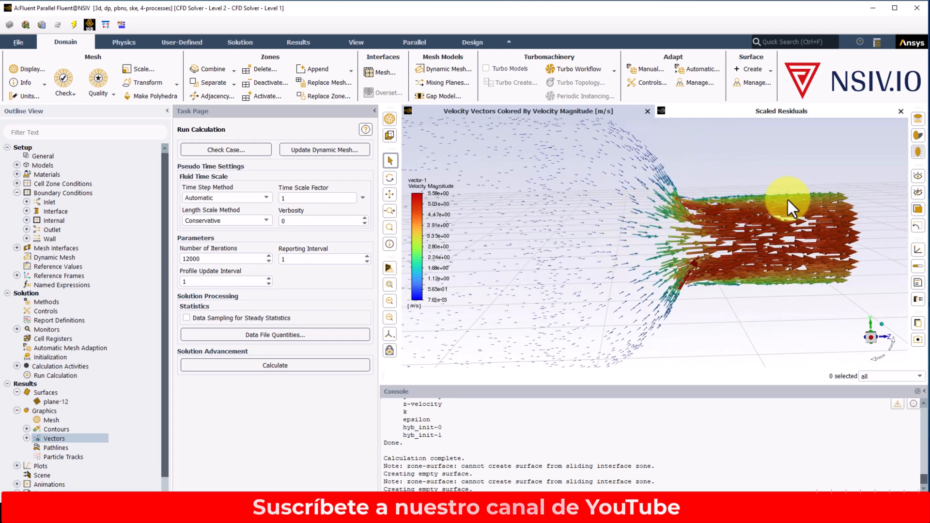
middle_drag(691, 256, 716, 253)
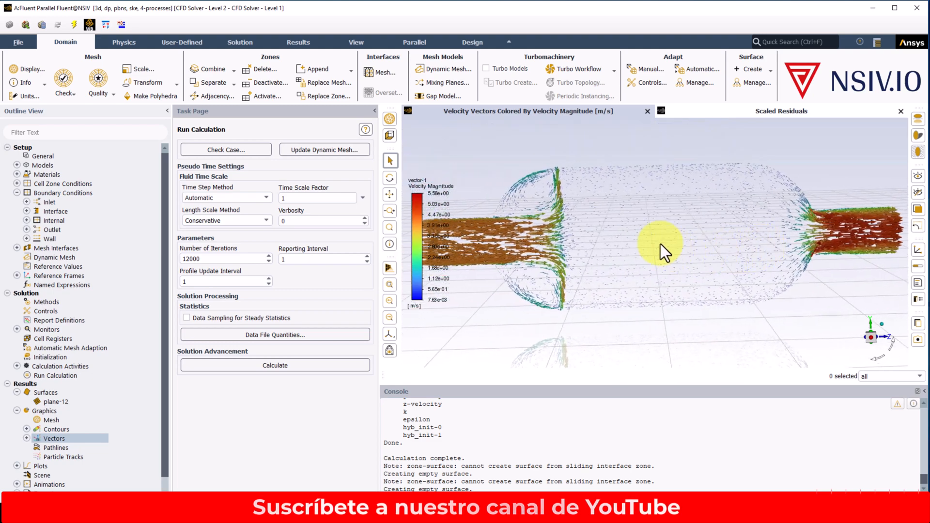
scroll(661, 243, down, 2)
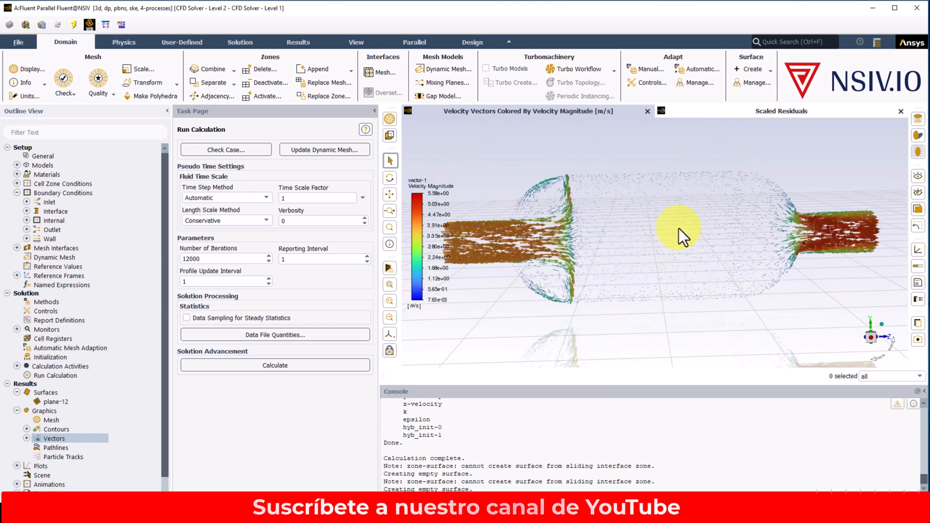